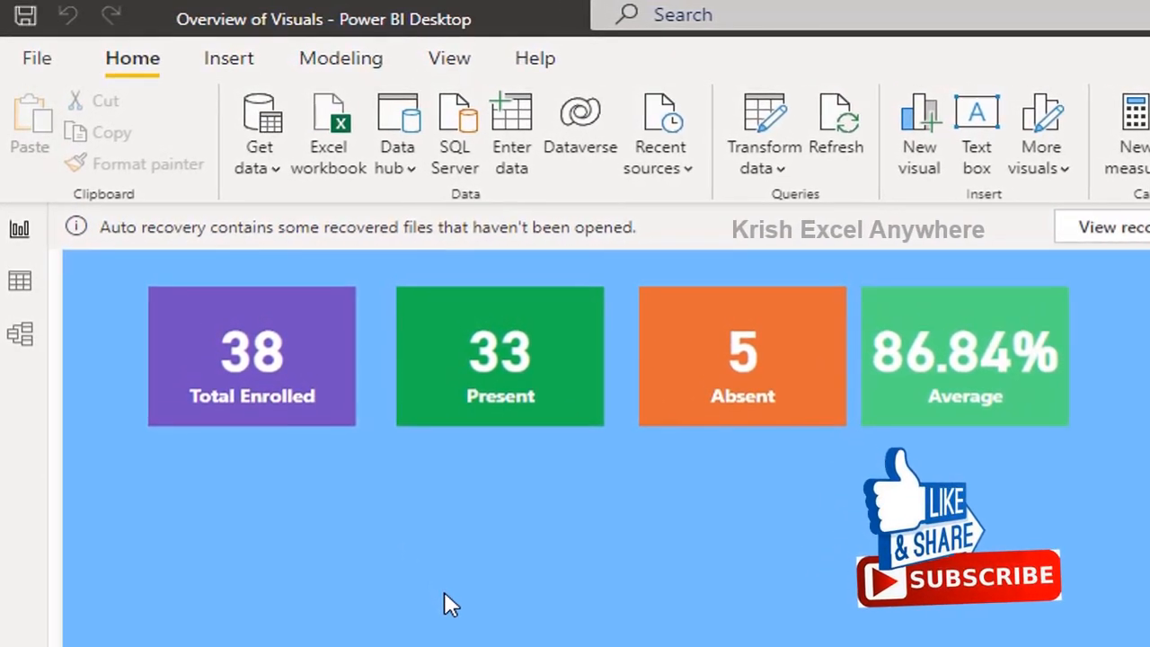
# - Insert a stacked column chart below the cards and put the Team field from the Data table on its X-axis
pyautogui.moveTo(252, 398)
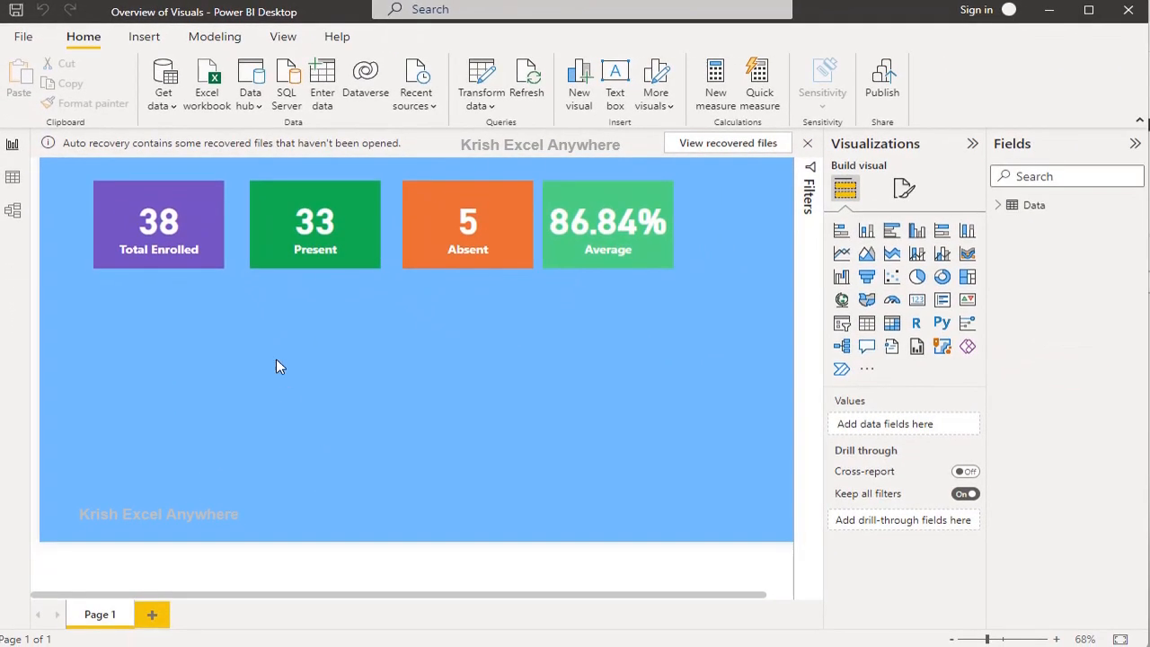
pyautogui.click(997, 207)
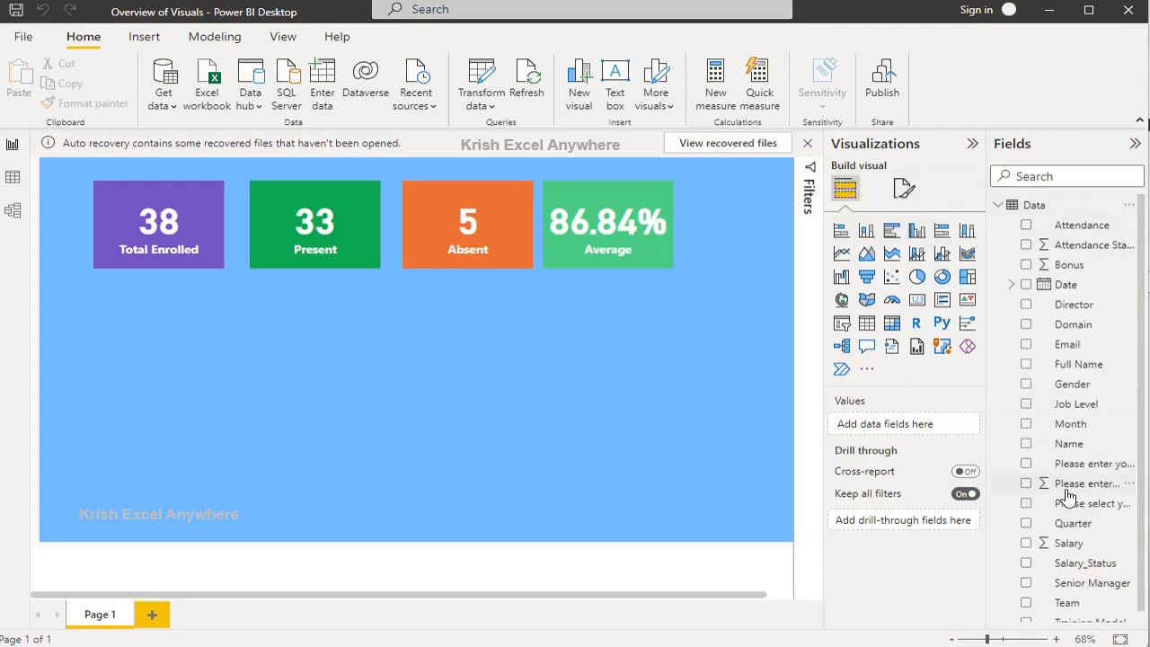
pyautogui.scroll(-1, 1068, 496)
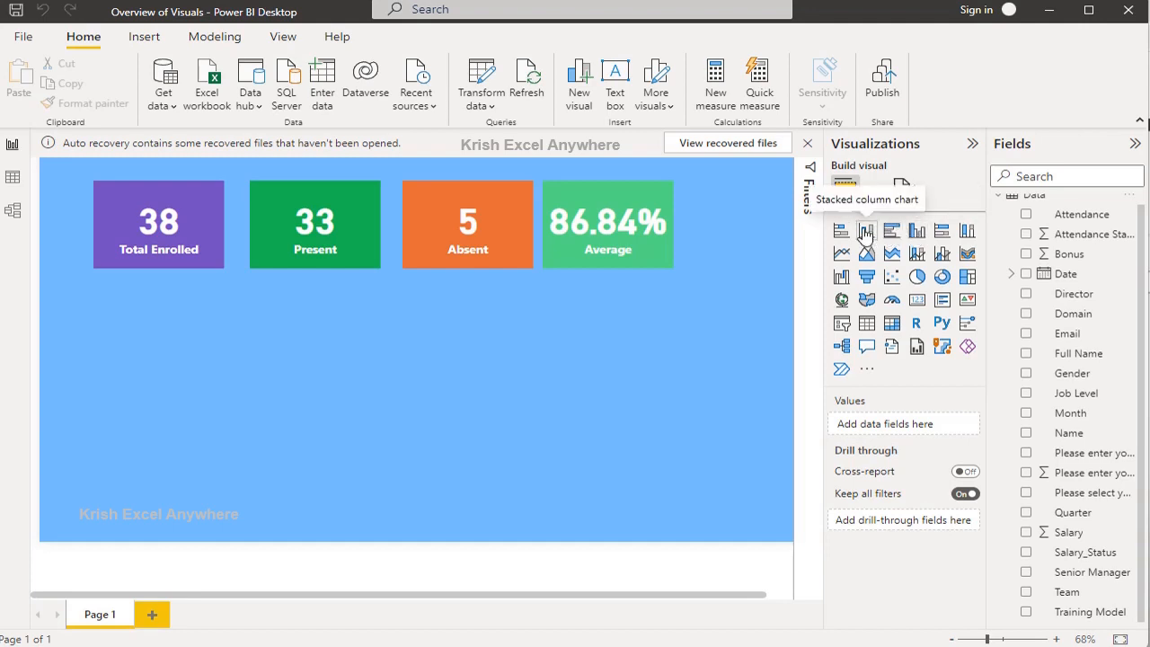
pyautogui.click(866, 232)
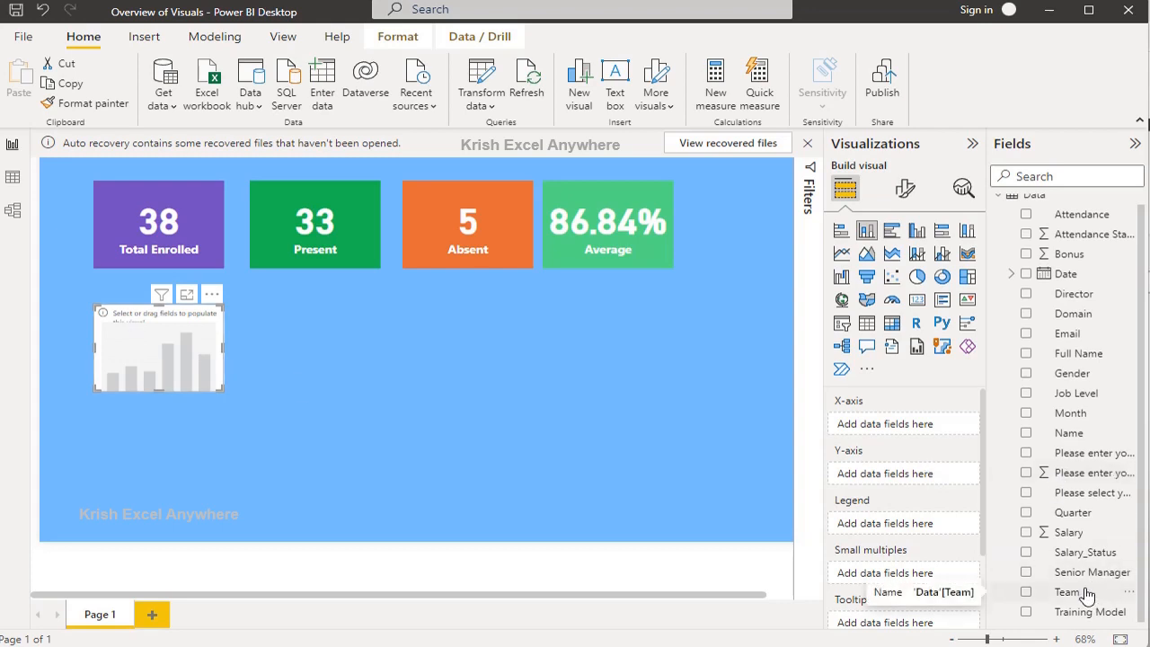
pyautogui.moveTo(1086, 594); pyautogui.dragTo(205, 329)
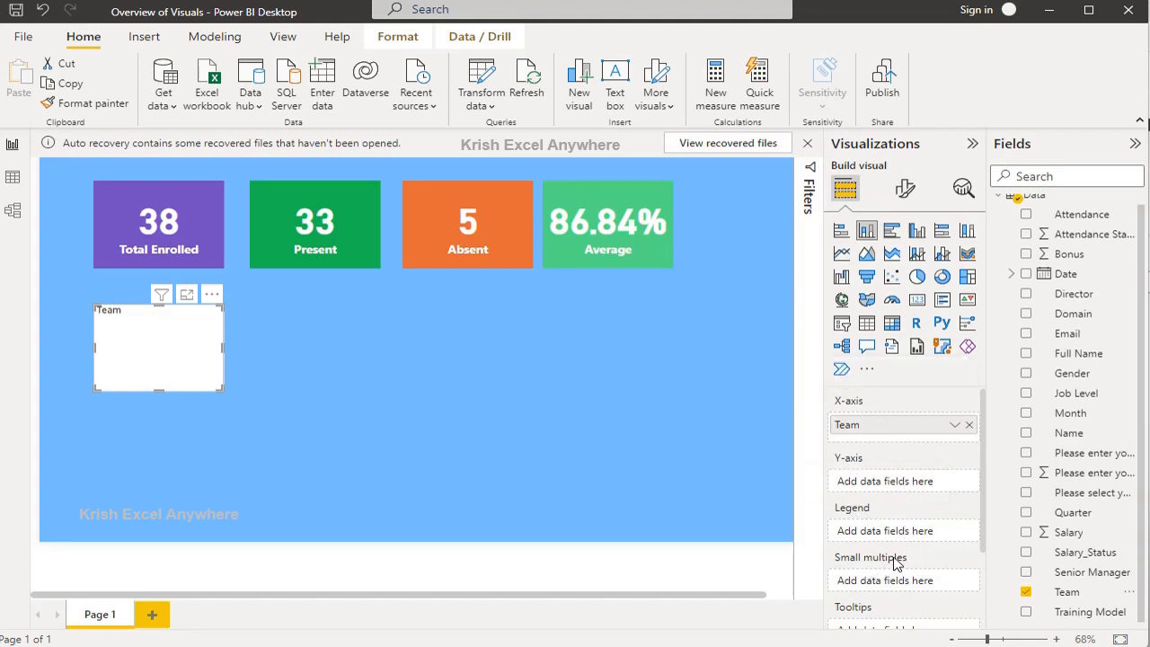
# - Add the Full Name field as a count to the column chart's Y-axis
pyautogui.scroll(-1, 903, 559)
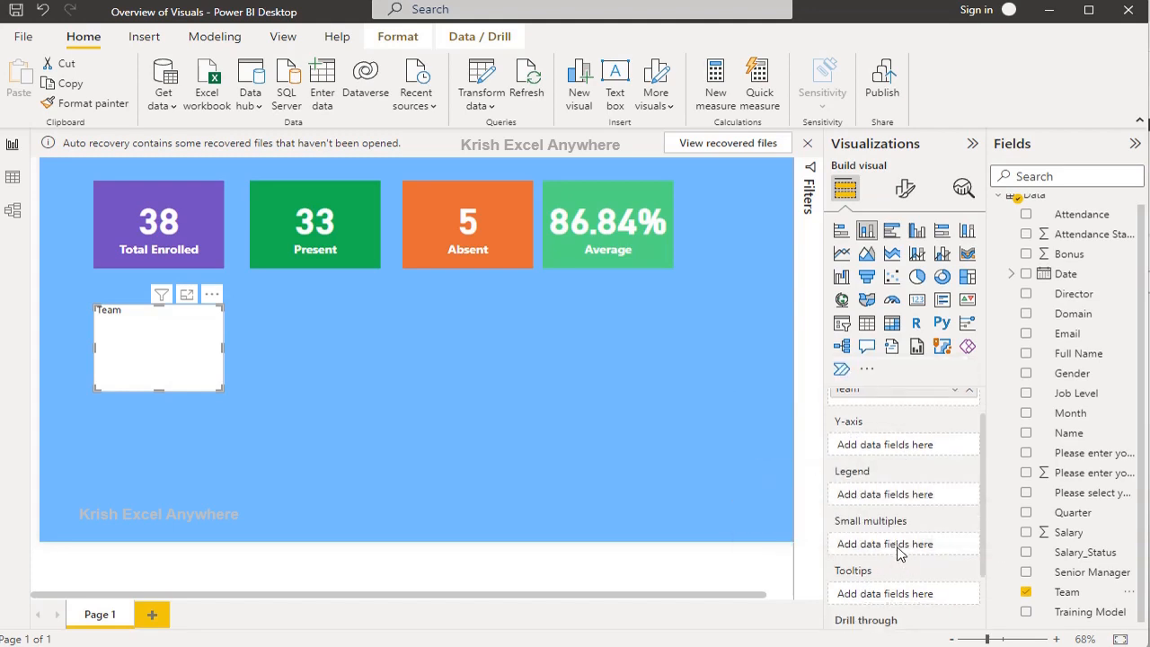
pyautogui.scroll(1, 903, 539)
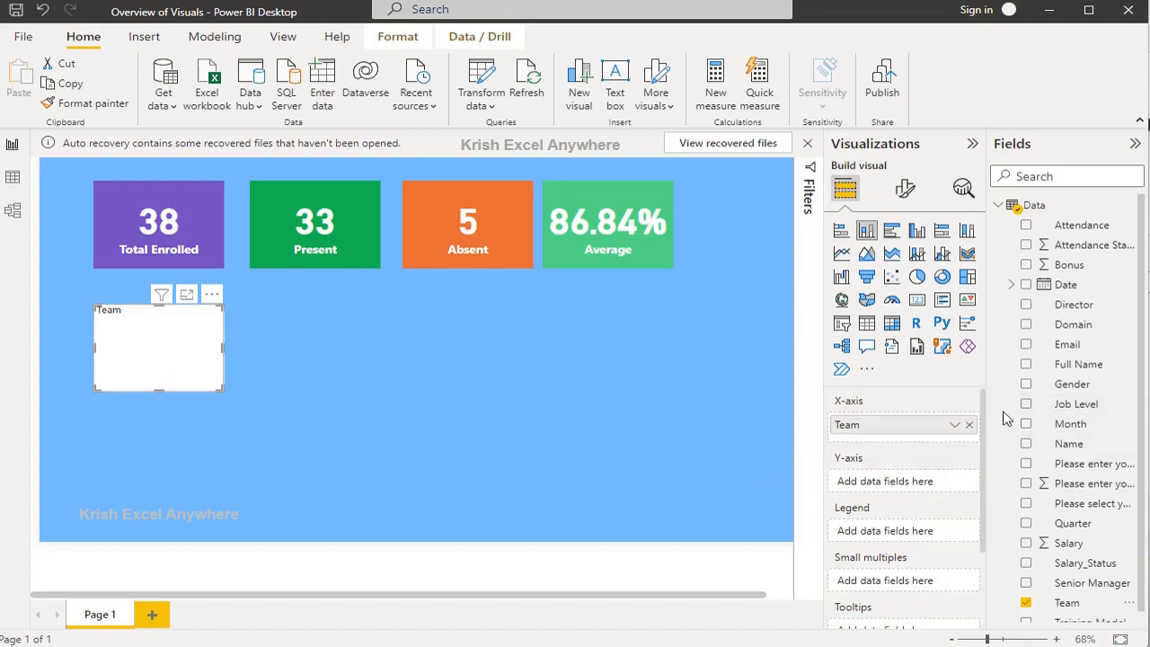
pyautogui.moveTo(1068, 365); pyautogui.dragTo(888, 488)
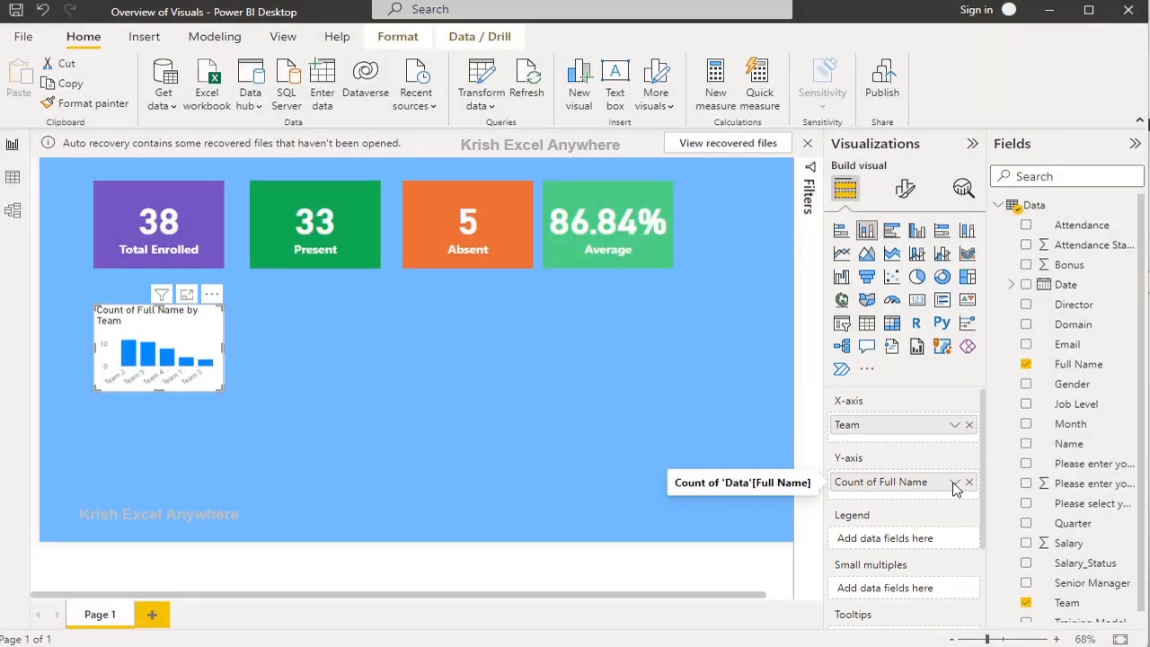
pyautogui.click(955, 482)
# - Enlarge the column chart so it extends from beneath the Total Enrolled card to just under the start of the Absent card
pyautogui.click(224, 388)
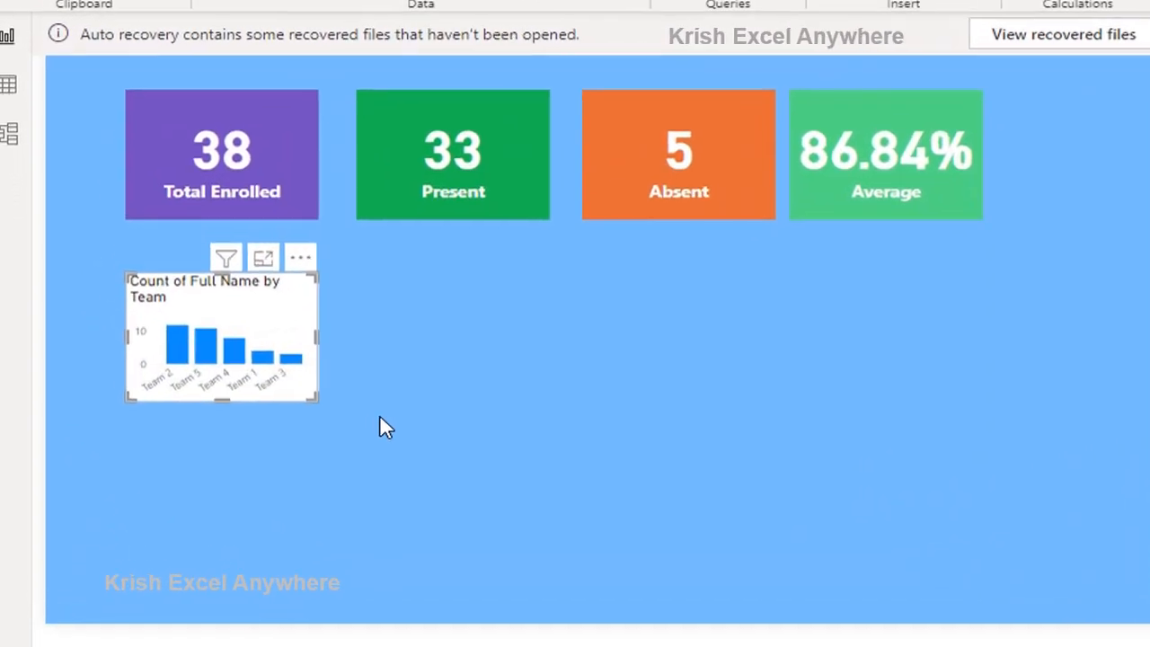
pyautogui.moveTo(379, 428); pyautogui.dragTo(629, 489)
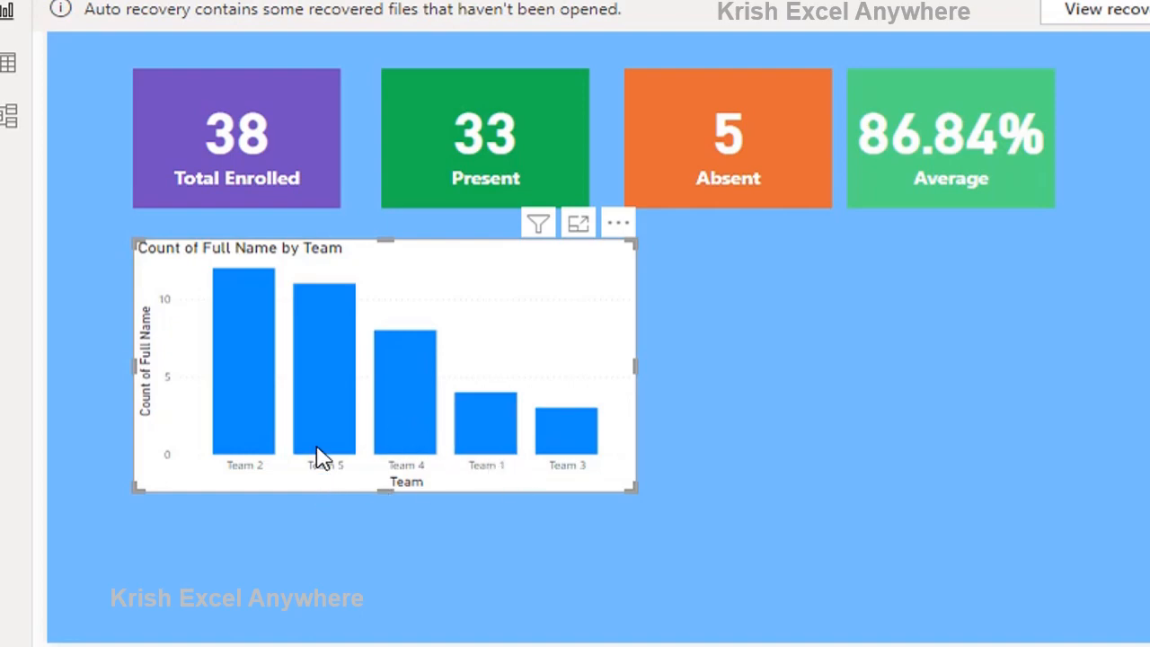
pyautogui.moveTo(187, 426)
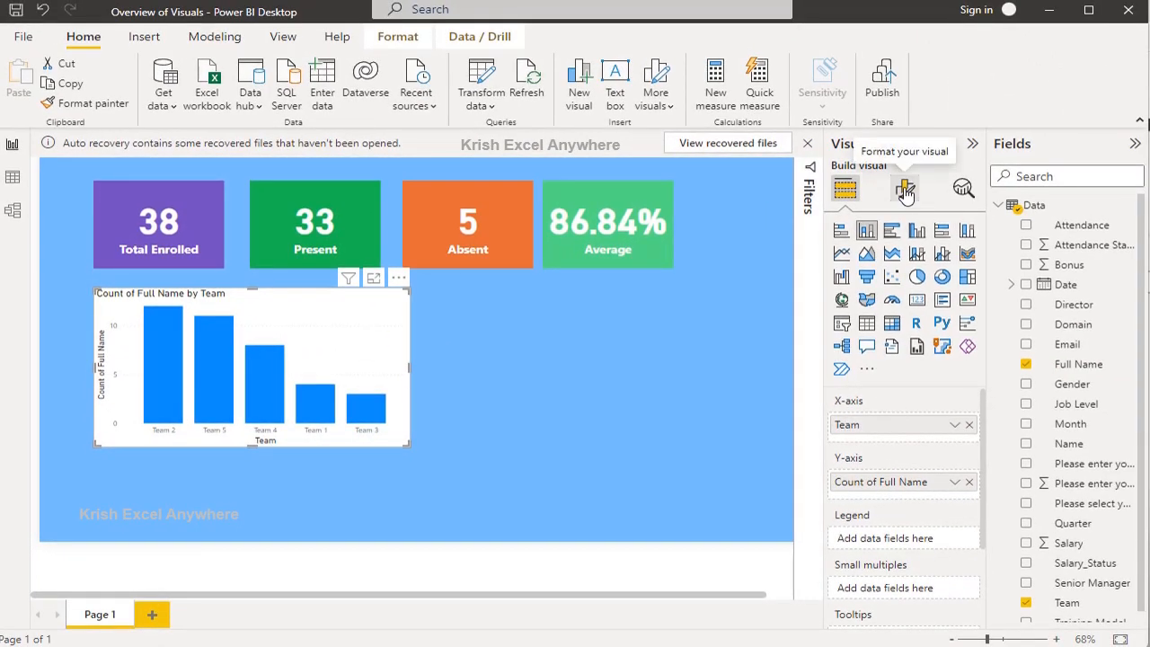
# - Turn on data labels for the column chart in its visual formatting
pyautogui.click(906, 193)
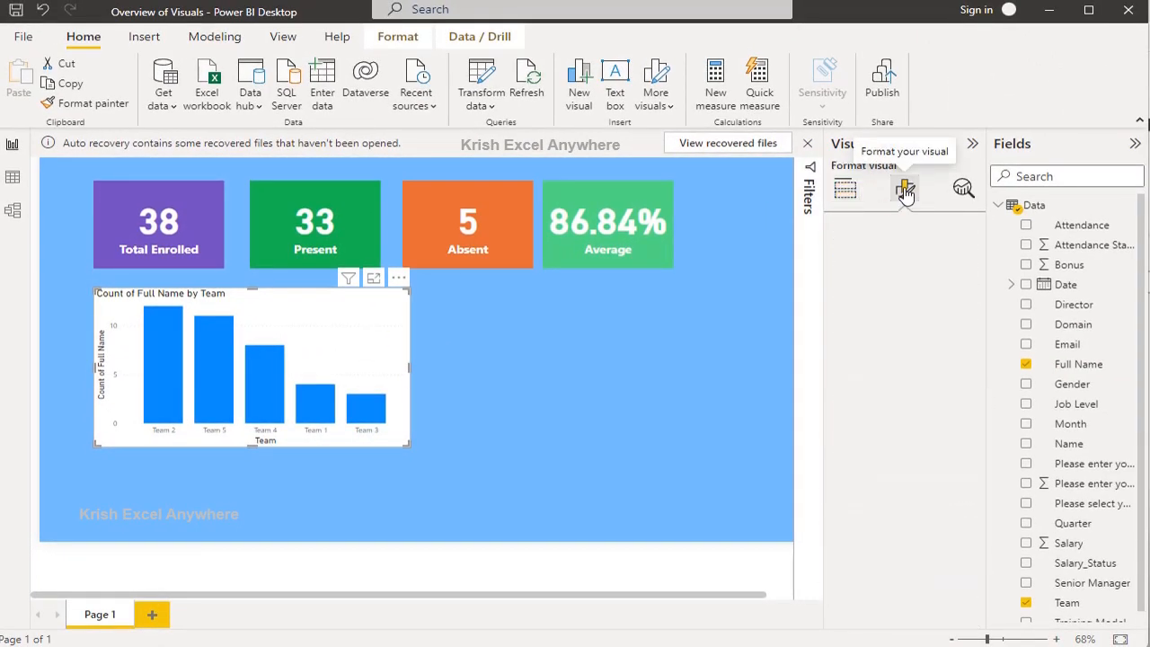
pyautogui.moveTo(221, 389)
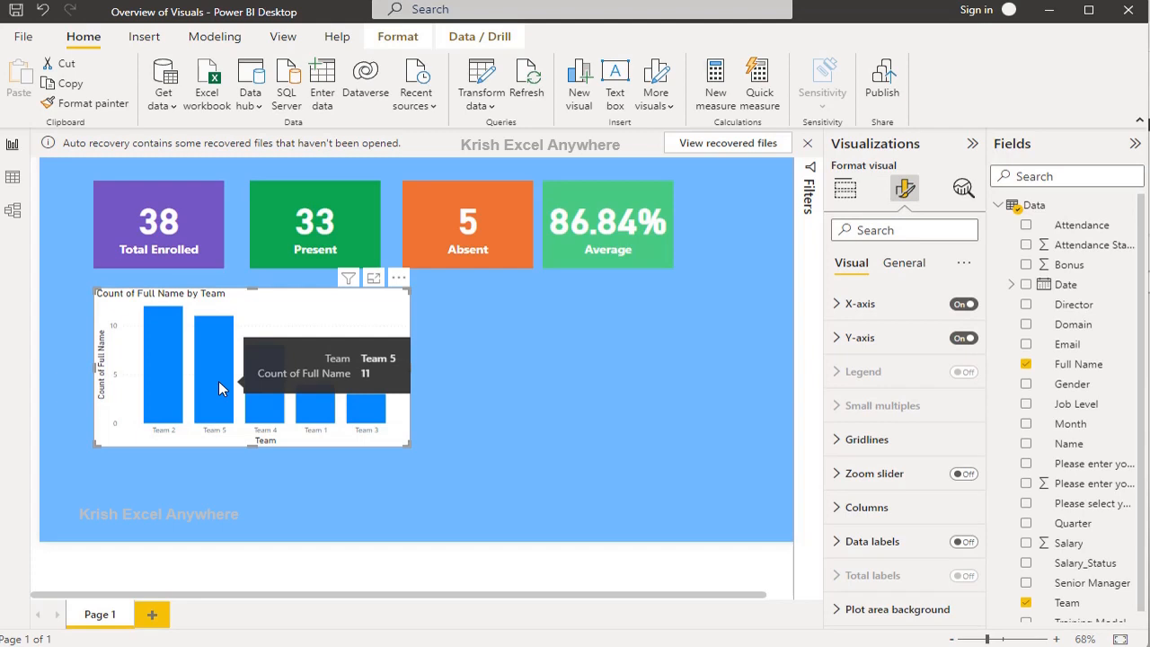
pyautogui.moveTo(163, 364)
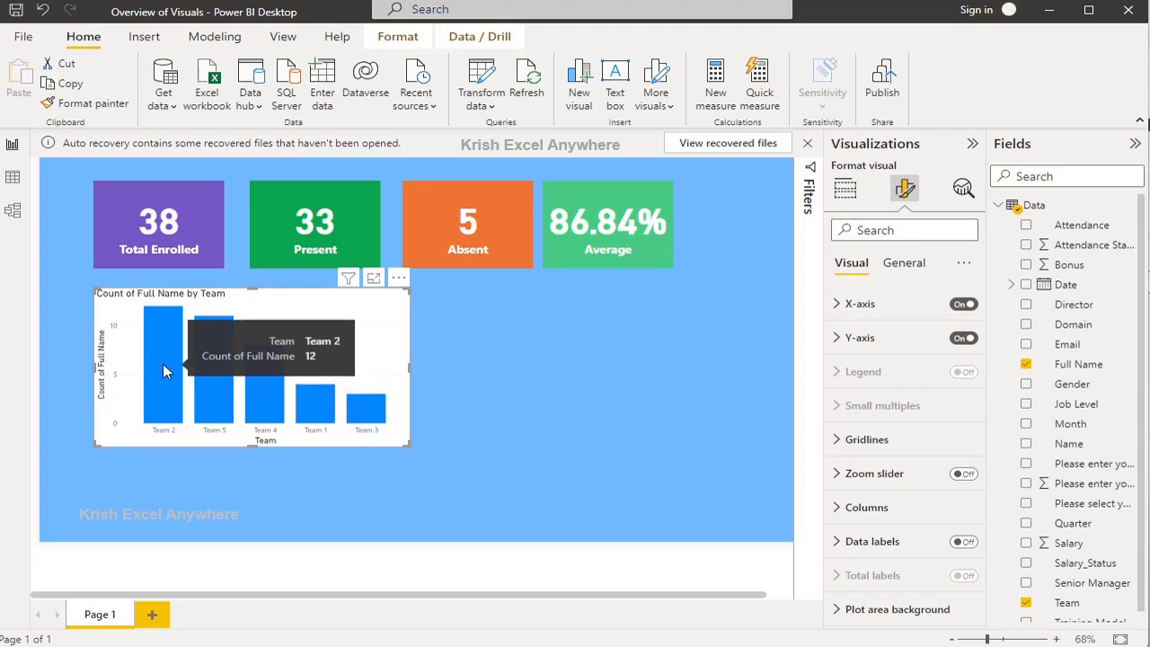
pyautogui.moveTo(201, 366)
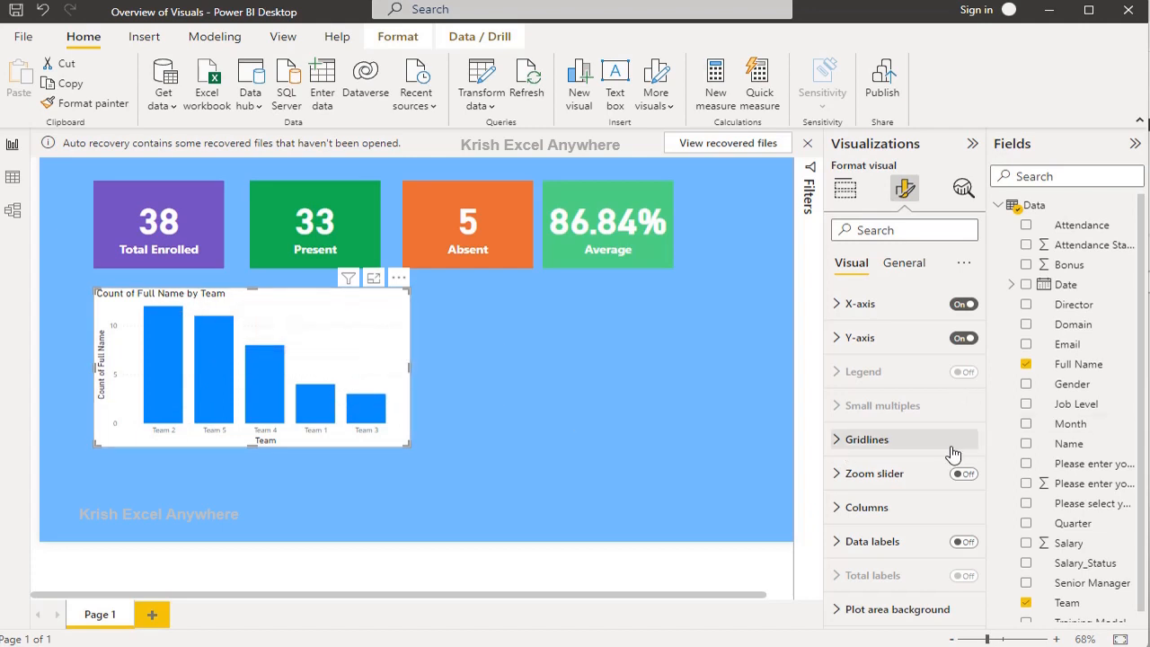
pyautogui.click(964, 543)
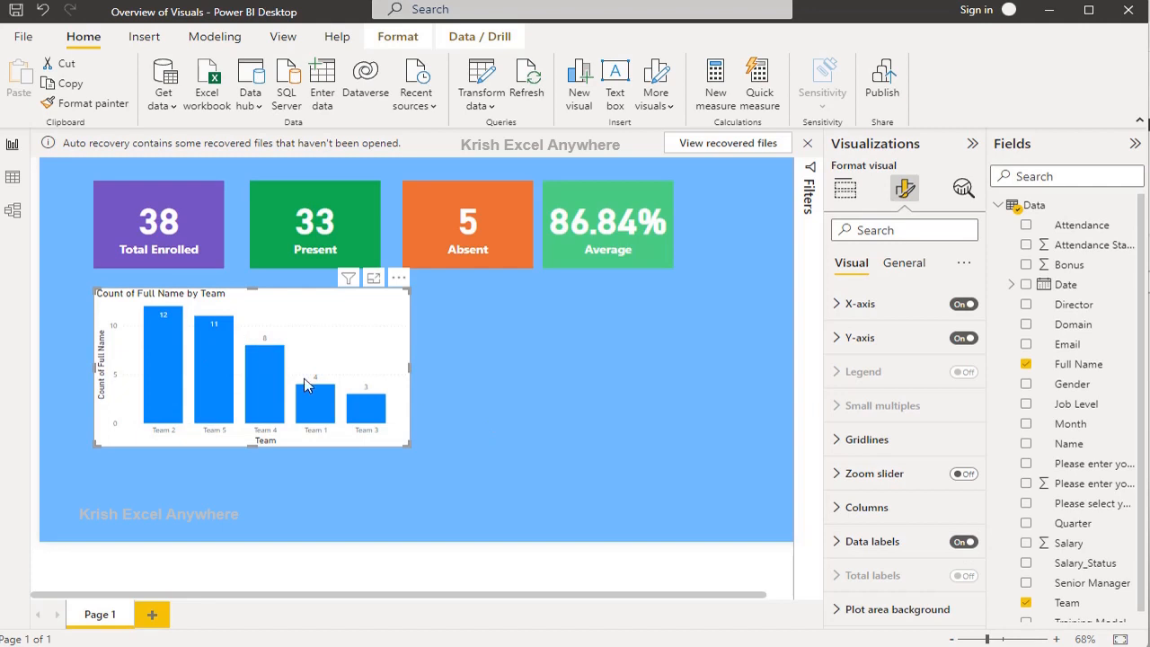
# - Format the column chart's data label values as bold with font size 12
pyautogui.click(844, 541)
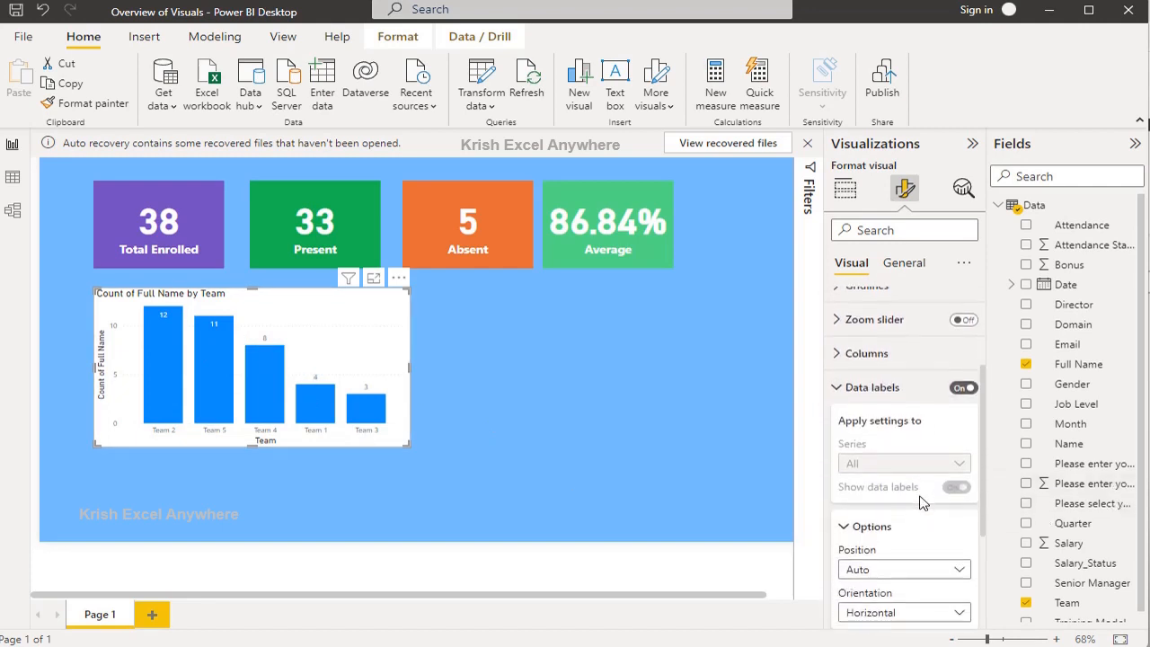
pyautogui.scroll(1, 876, 452)
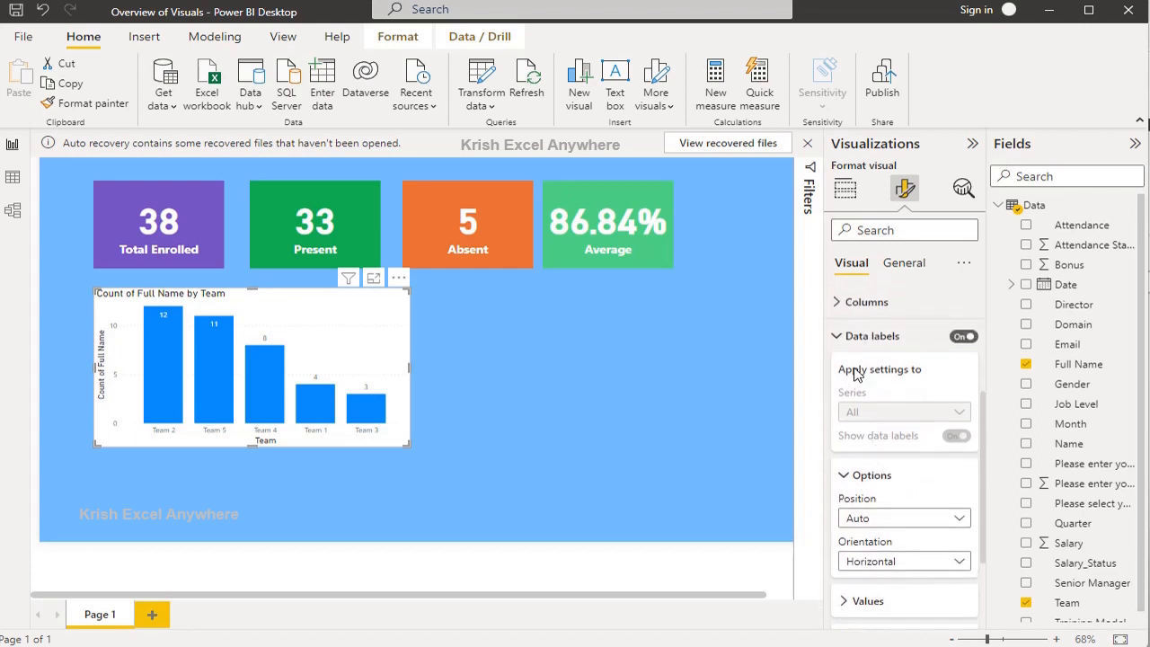
pyautogui.scroll(-3, 918, 472)
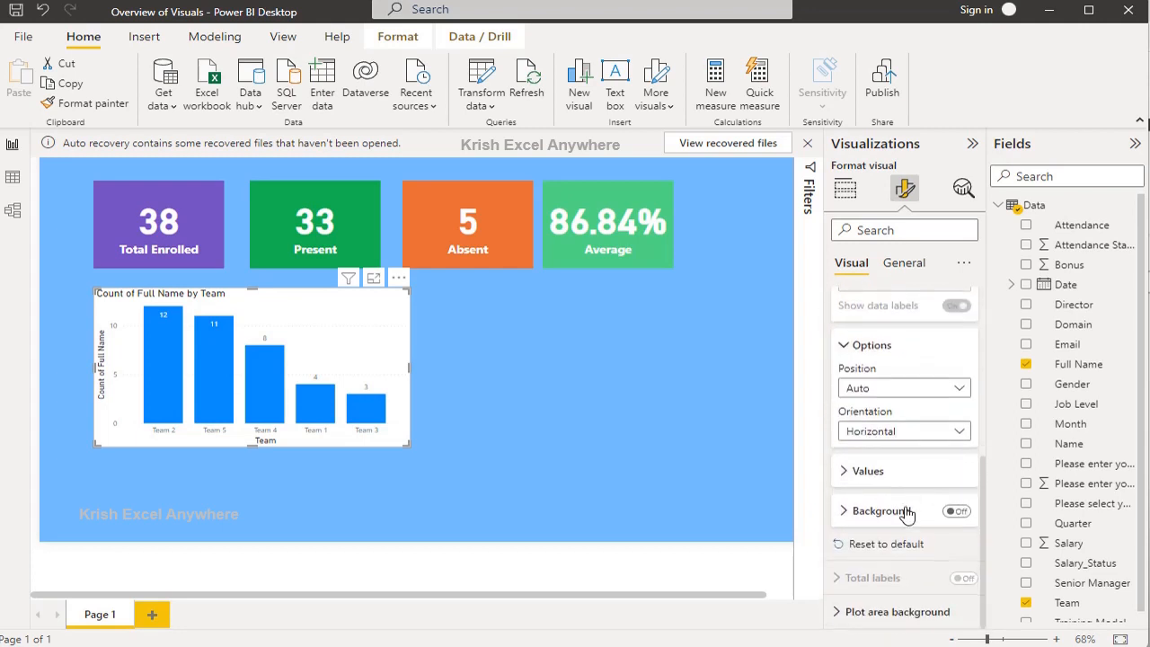
pyautogui.click(841, 474)
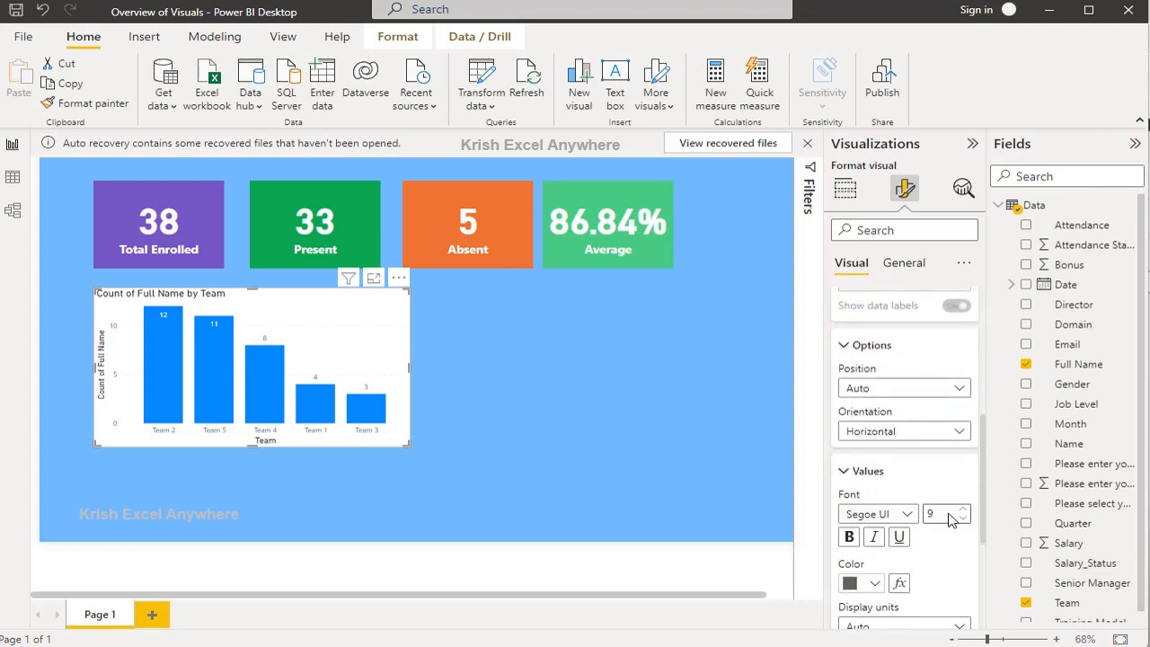
pyautogui.write('12')
pyautogui.click(849, 539)
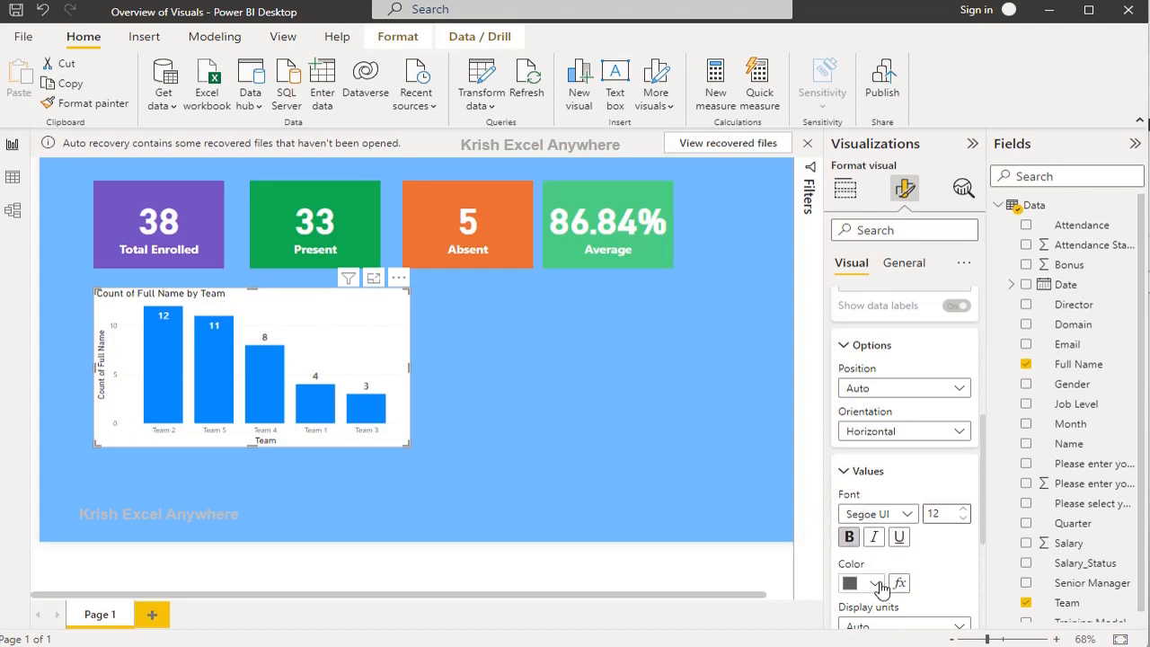
pyautogui.scroll(-1, 944, 538)
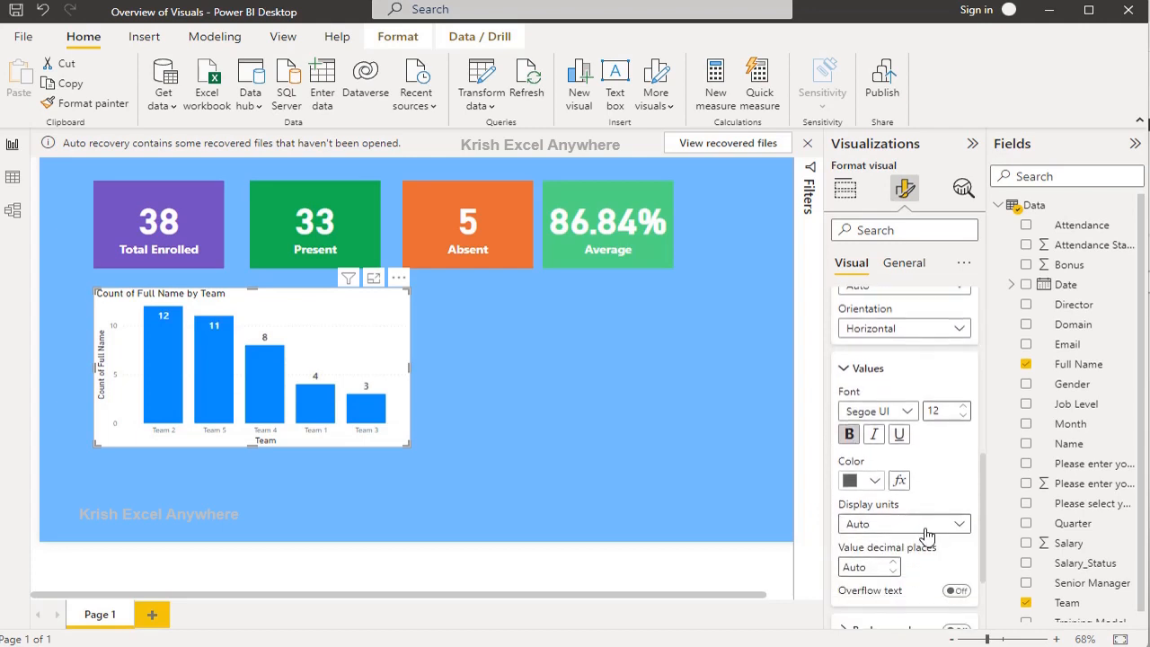
pyautogui.scroll(1, 935, 507)
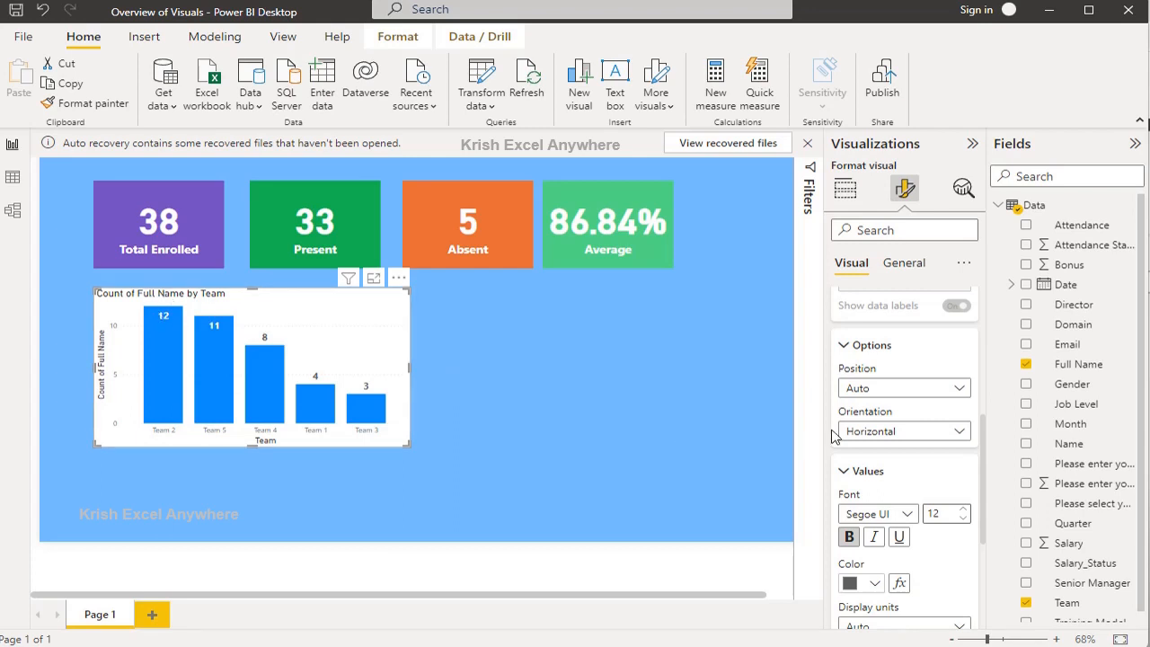
pyautogui.scroll(5, 887, 437)
pyautogui.click(839, 463)
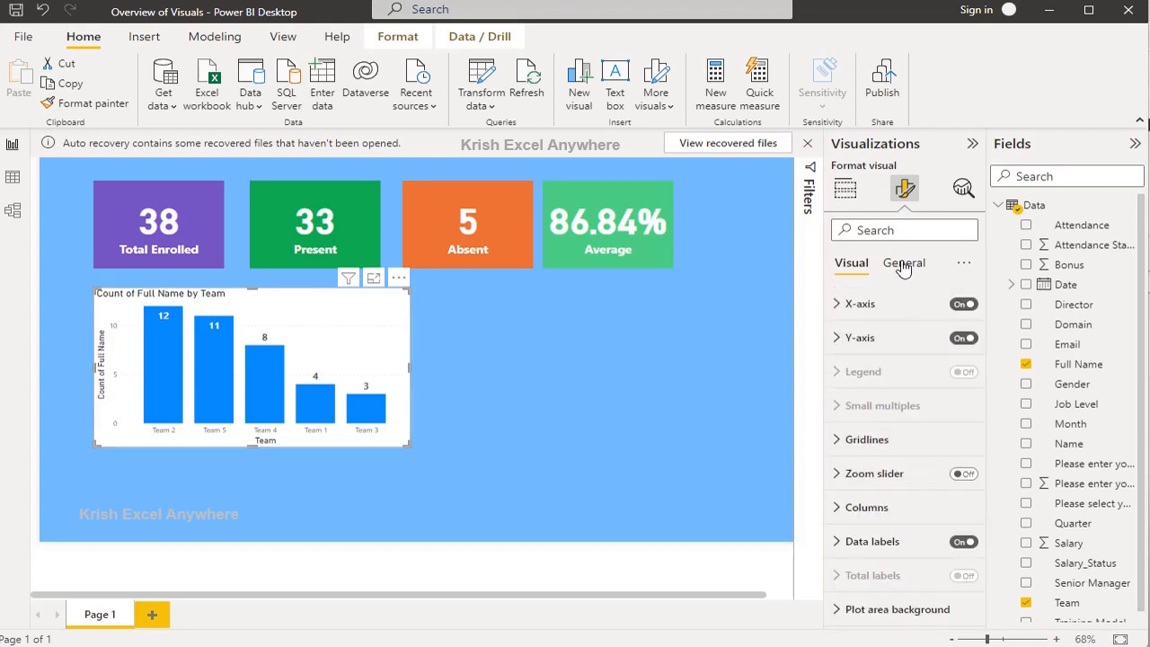
# - Change the column chart's title text to "Team Wise"
pyautogui.click(903, 266)
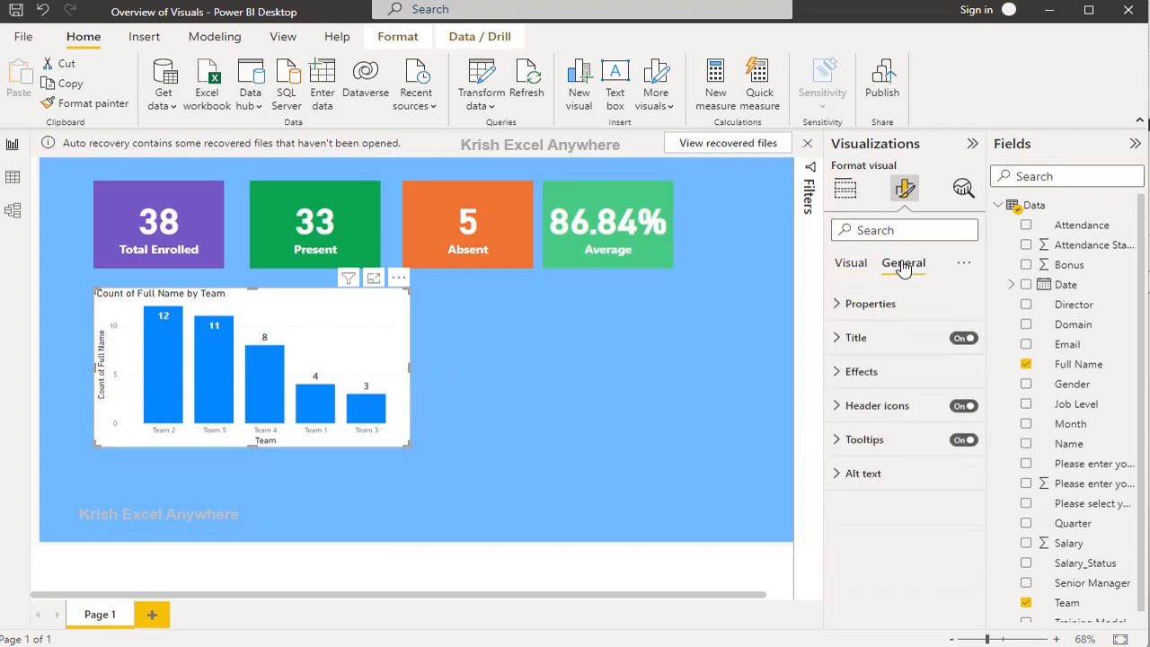
pyautogui.click(835, 340)
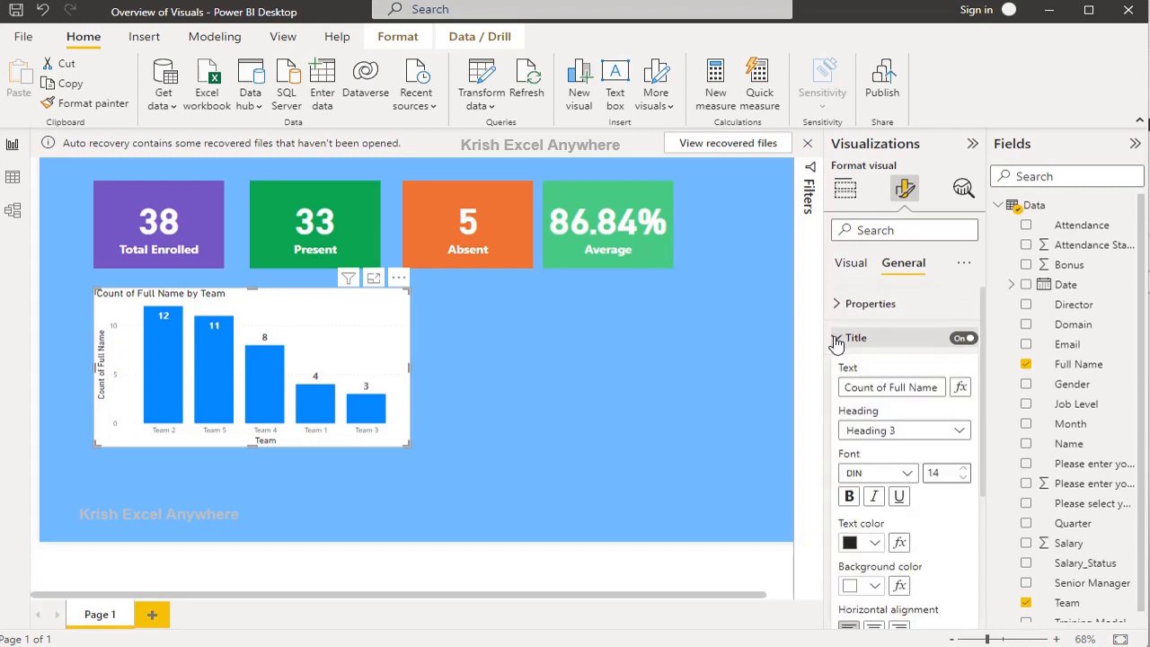
pyautogui.tripleClick(885, 389)
pyautogui.write('T')
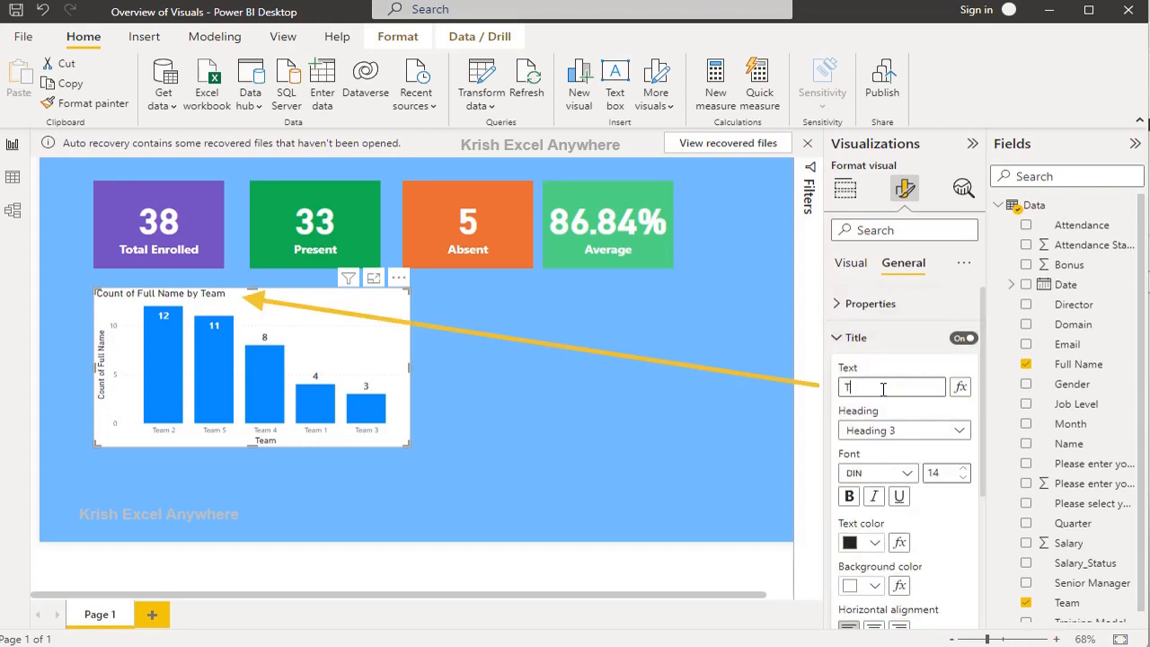
pyautogui.write('eam Wise')
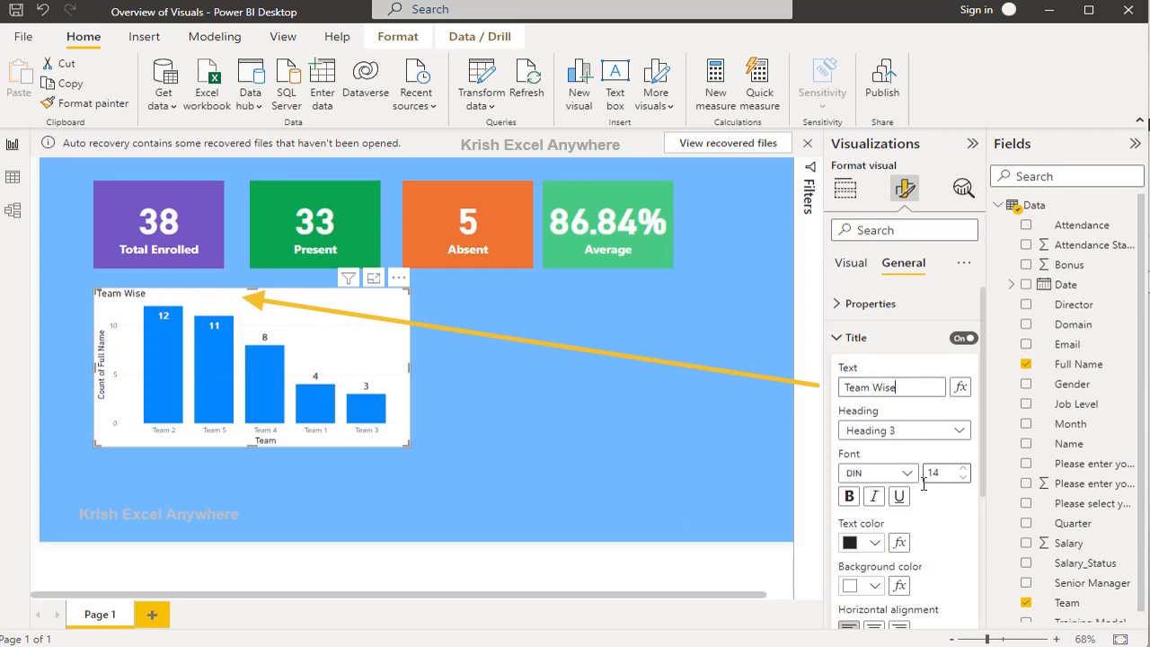
# - Make the chart title bold and set its font size to 20
pyautogui.click(848, 497)
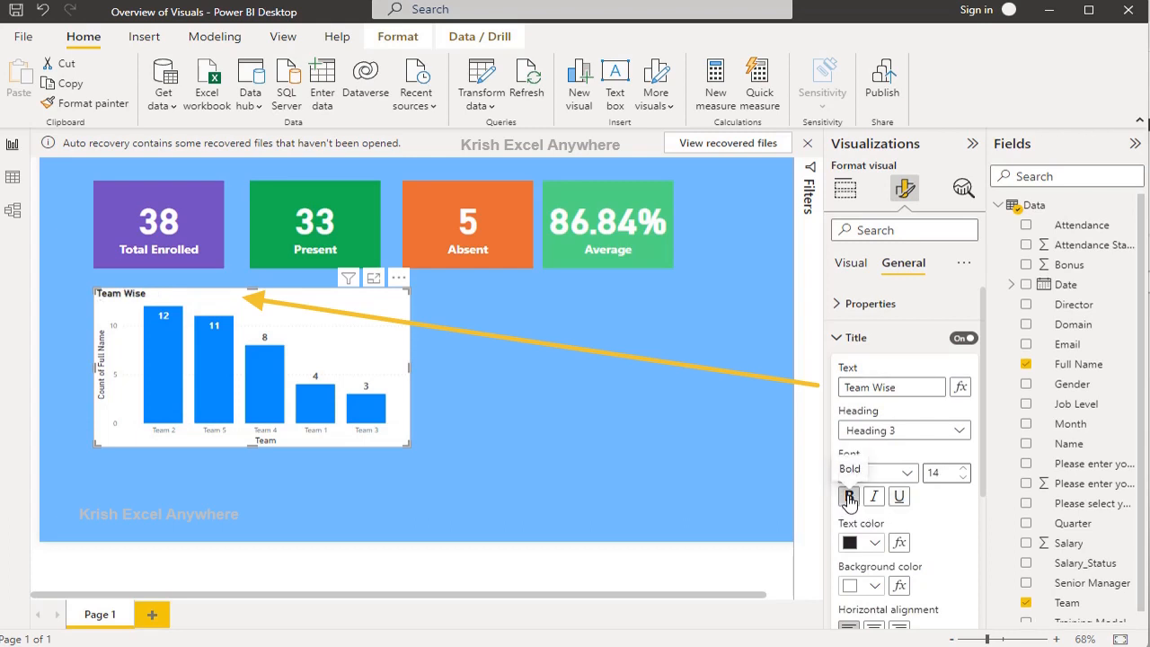
pyautogui.click(966, 469)
pyautogui.click(966, 470)
pyautogui.click(966, 469)
pyautogui.click(966, 469)
pyautogui.click(966, 470)
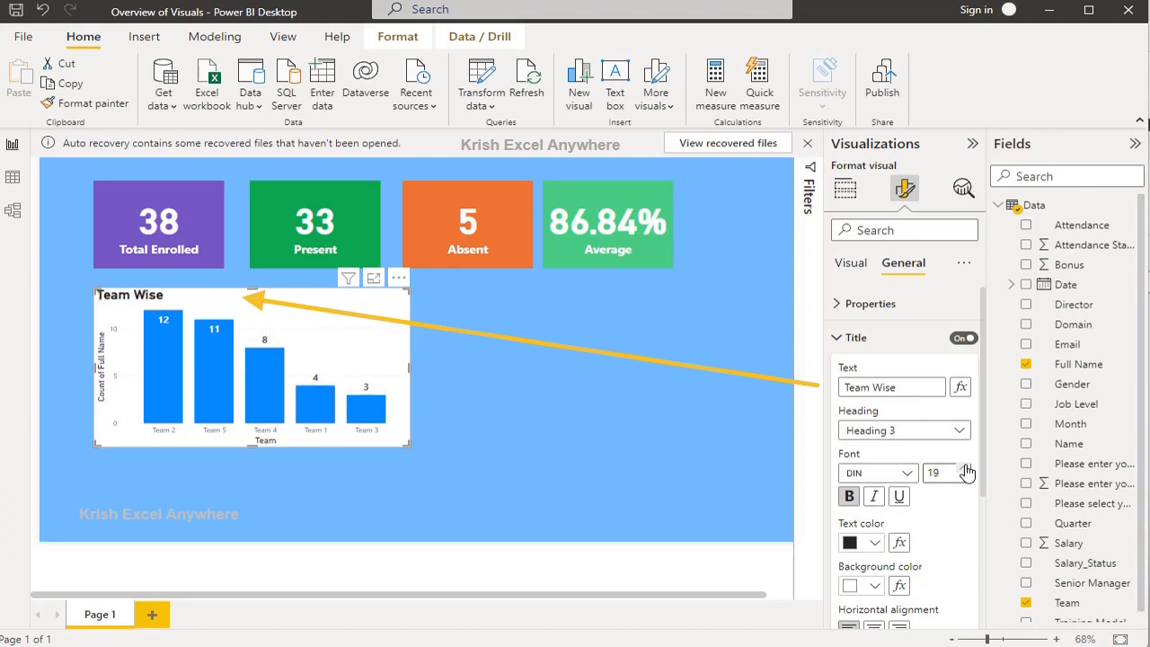
pyautogui.click(967, 469)
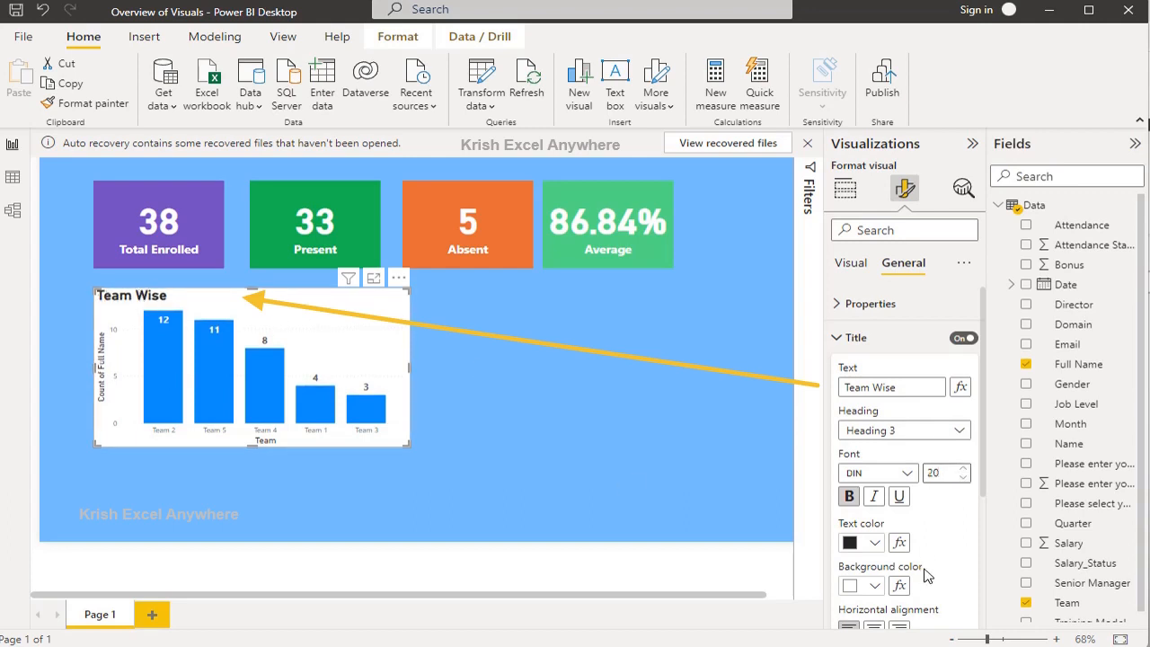
# - Center the chart title horizontally and return to the chart's visual formatting options
pyautogui.scroll(-1, 929, 576)
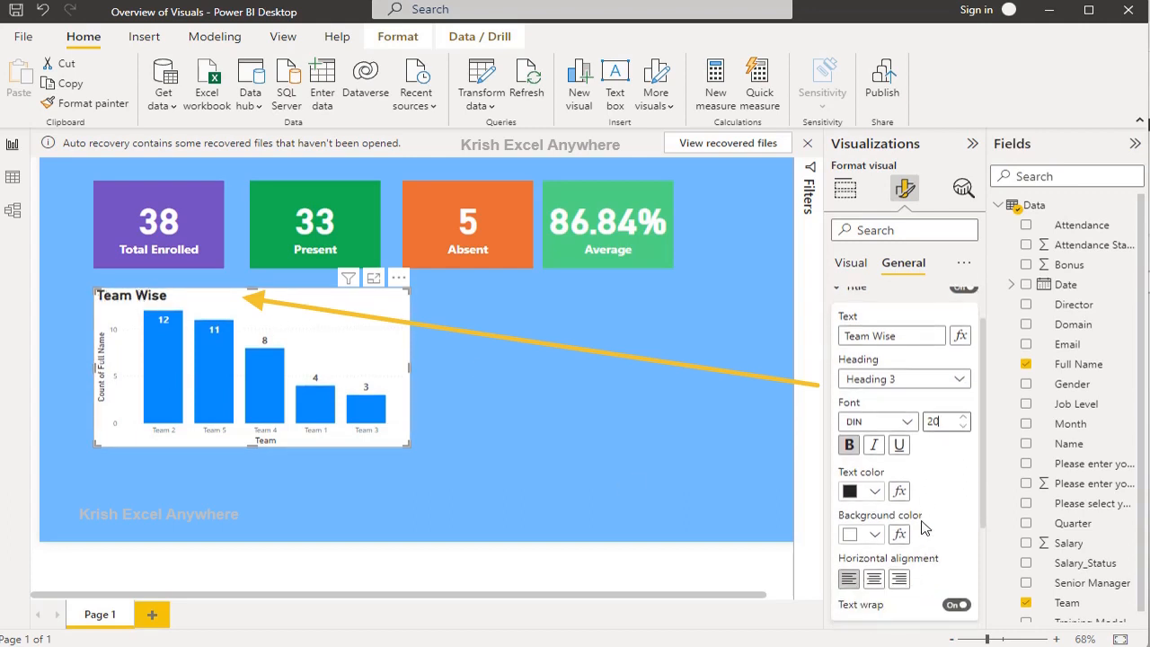
pyautogui.click(874, 580)
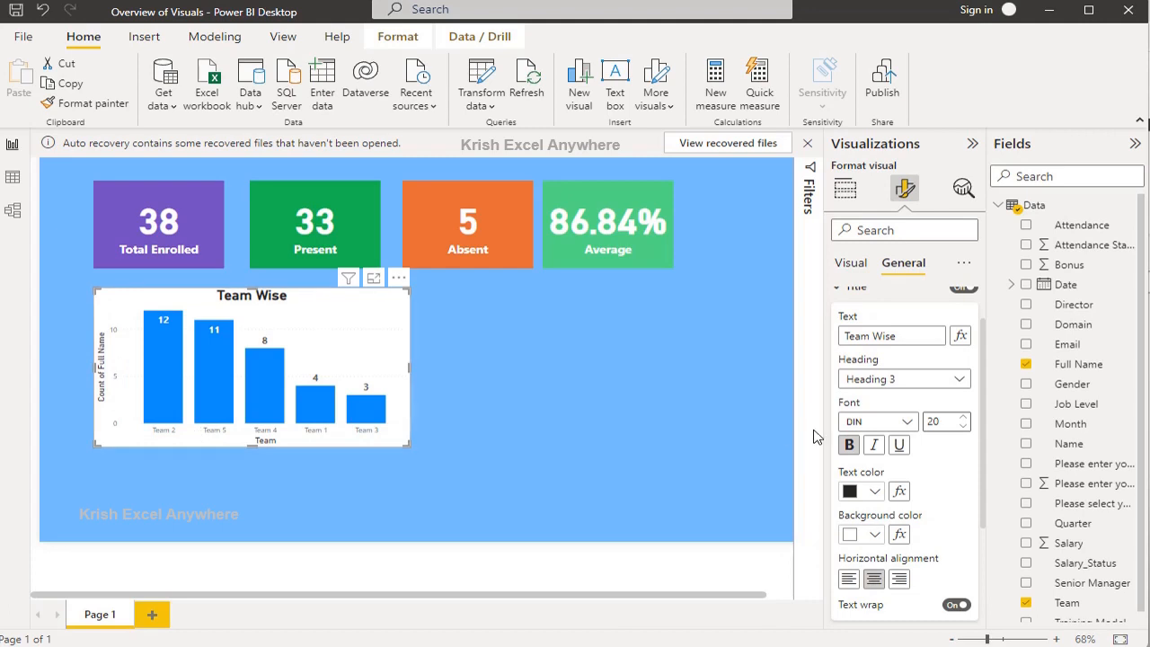
pyautogui.scroll(1, 945, 396)
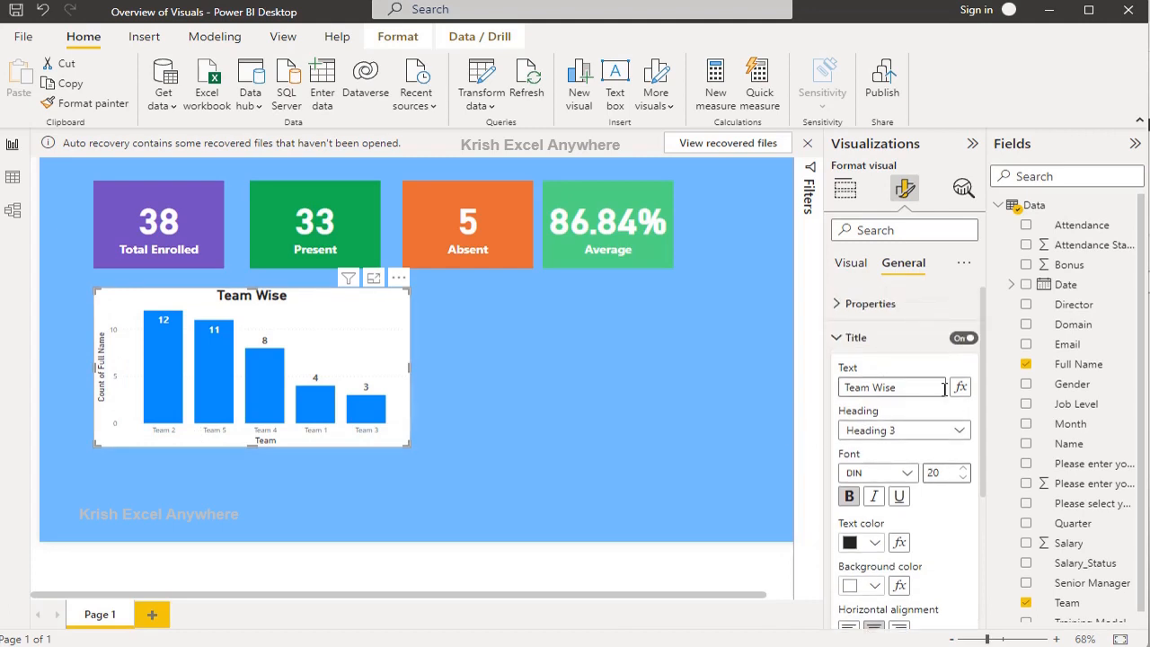
pyautogui.click(837, 337)
pyautogui.click(852, 263)
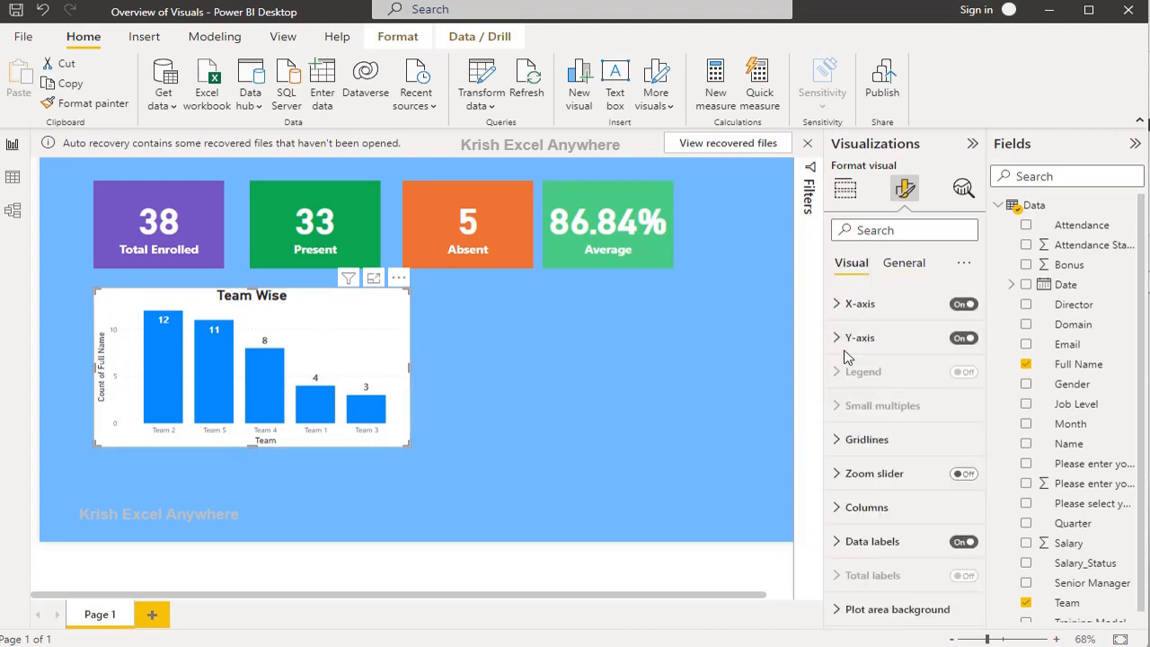
# - Make the X-axis labels bold at font size 12 and turn off the X-axis title
pyautogui.click(838, 303)
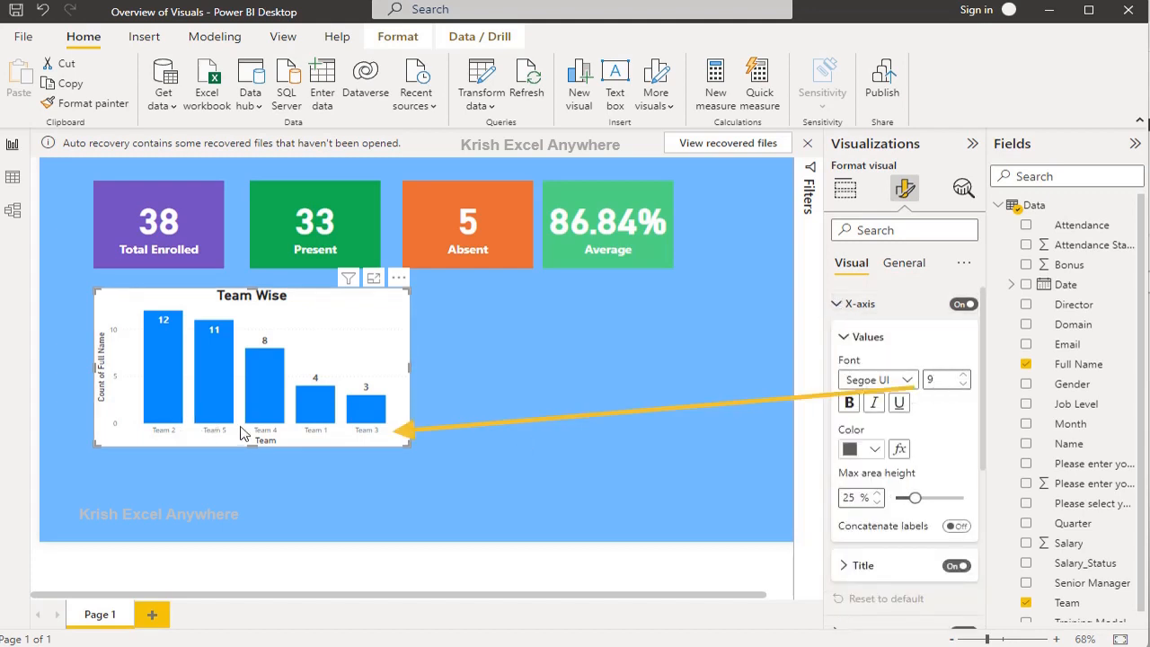
pyautogui.click(962, 375)
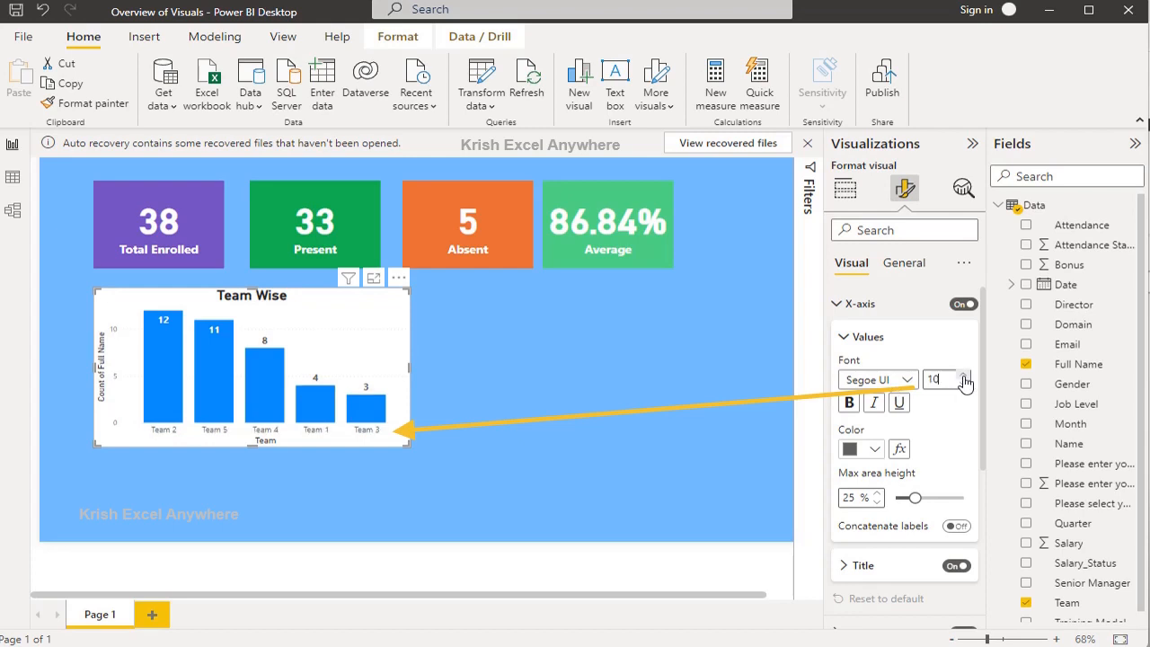
pyautogui.click(963, 376)
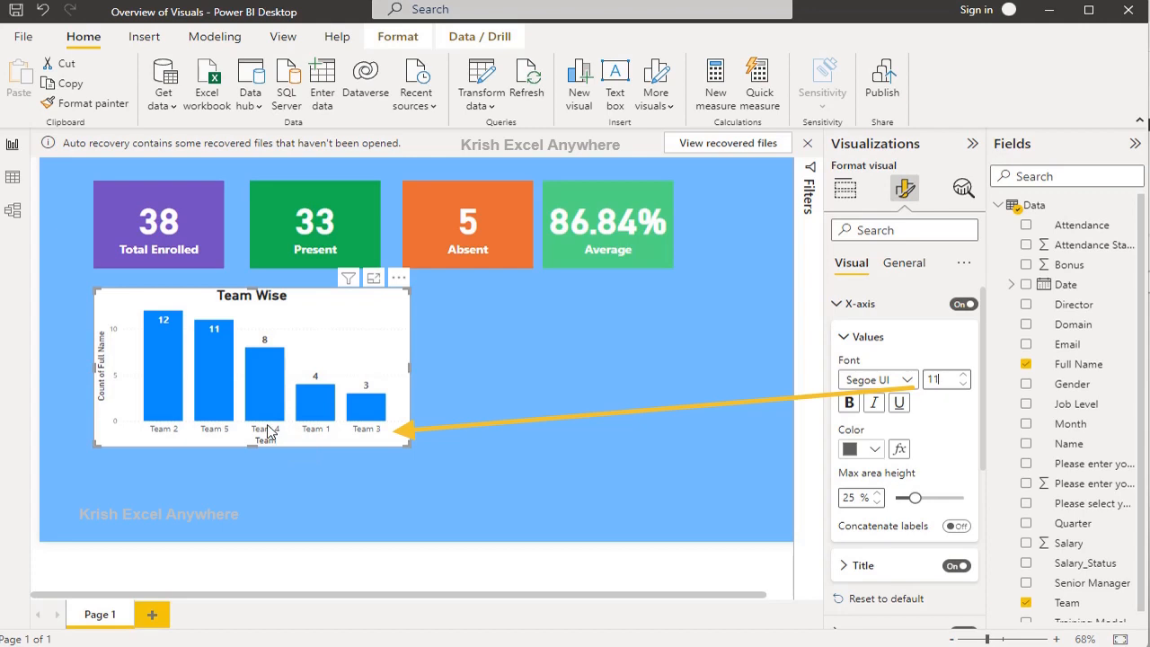
pyautogui.click(849, 402)
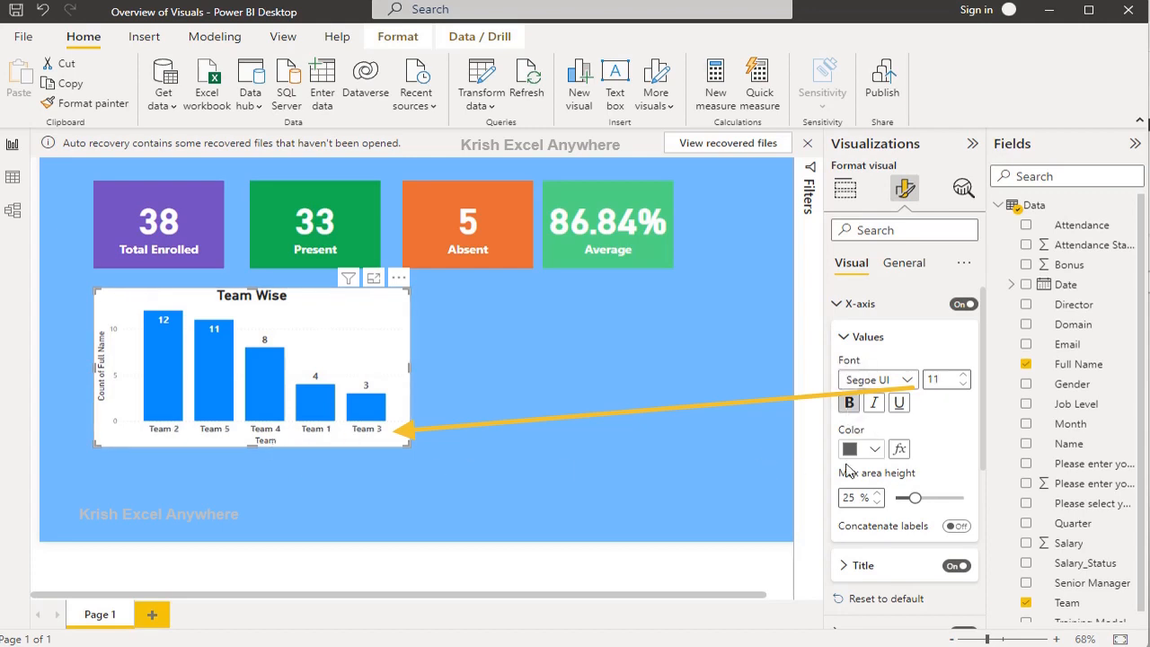
pyautogui.click(963, 376)
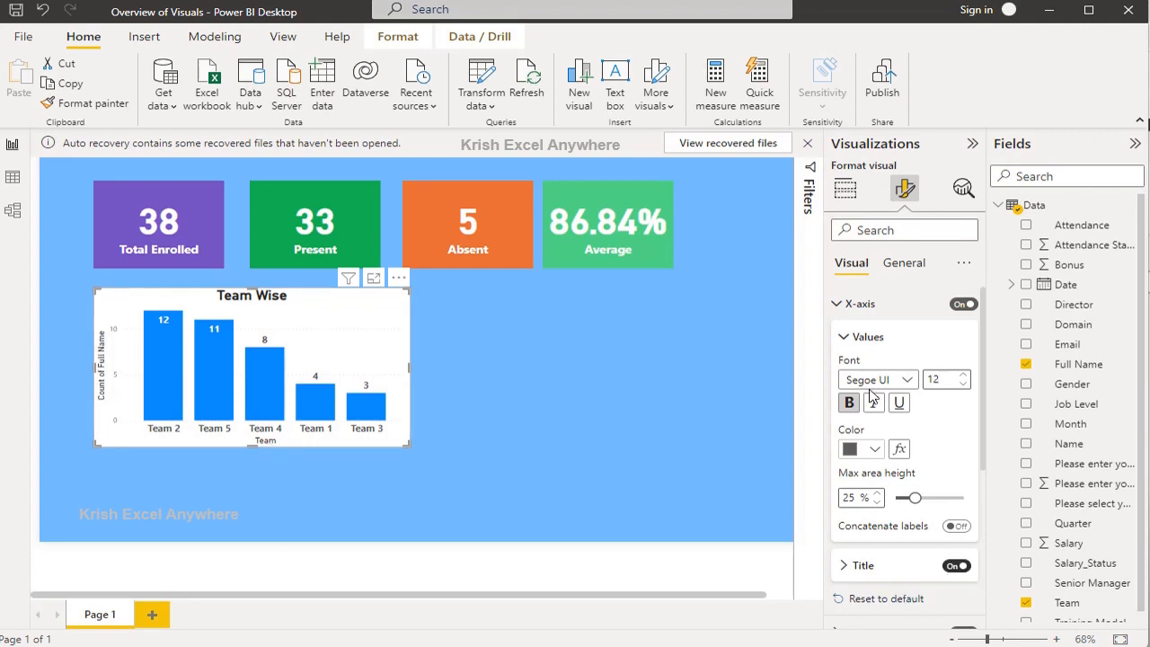
pyautogui.click(955, 566)
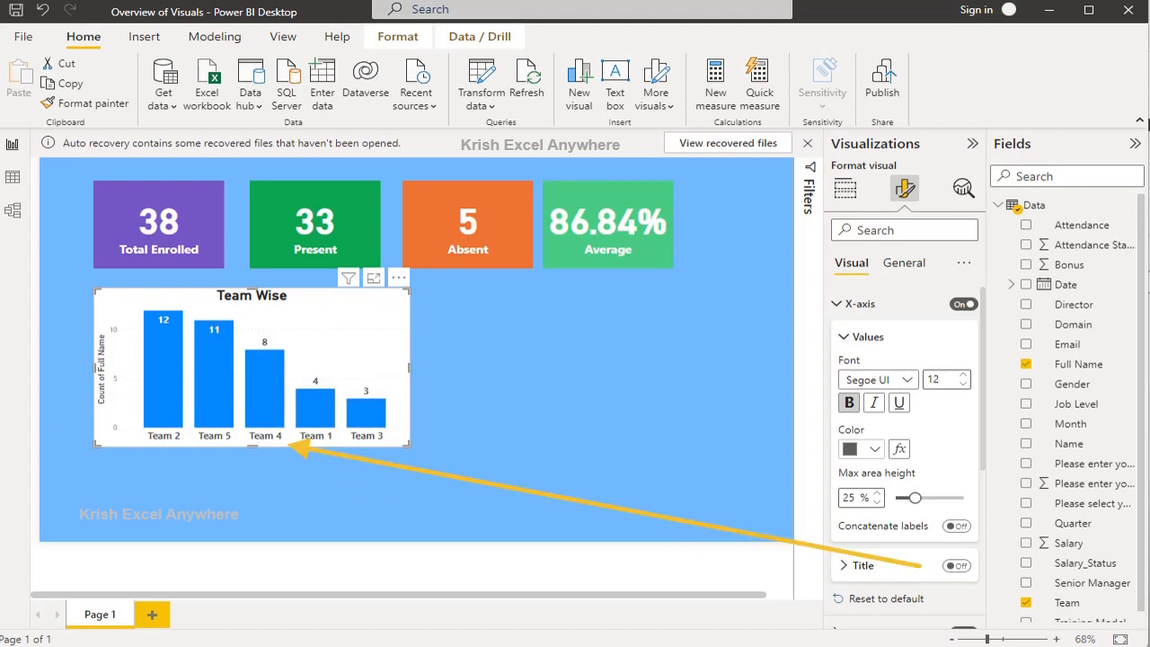
pyautogui.click(838, 308)
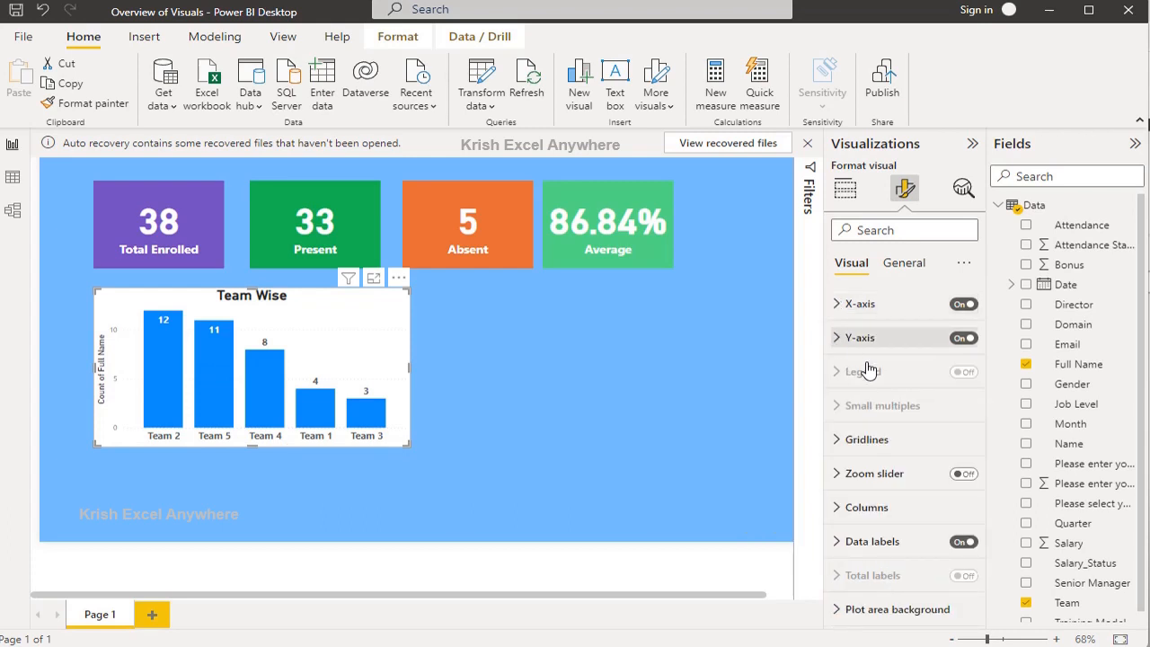
# - Format the column chart's Y-axis values as bold with font size 12
pyautogui.click(840, 338)
pyautogui.scroll(-1, 929, 453)
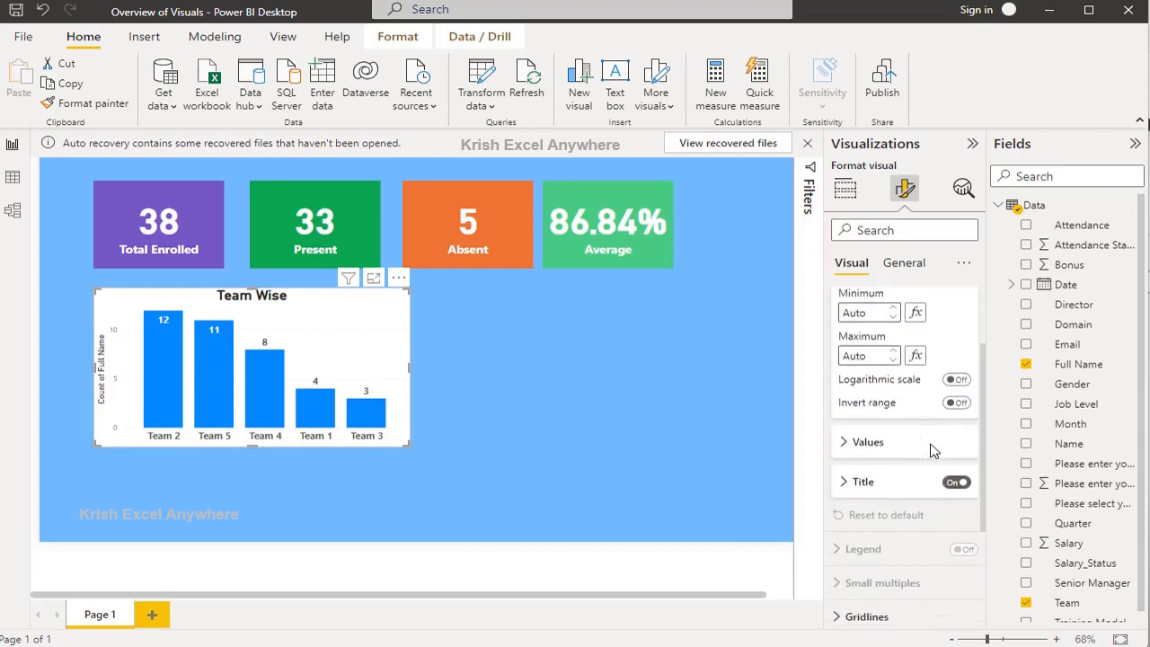
pyautogui.click(844, 440)
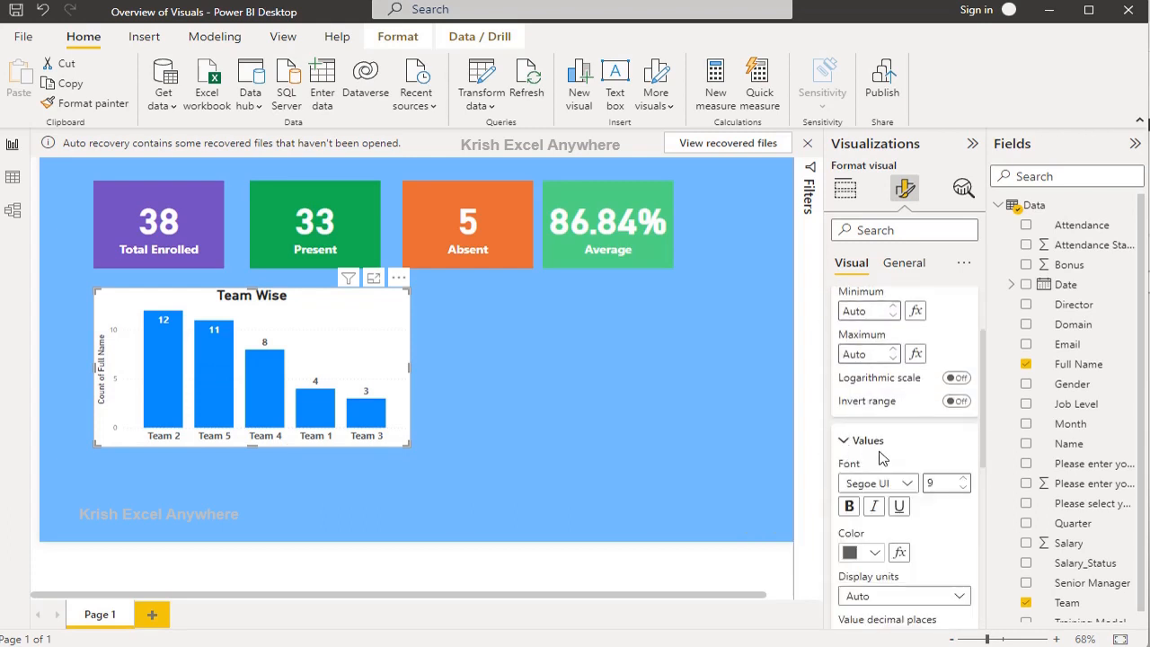
pyautogui.click(966, 482)
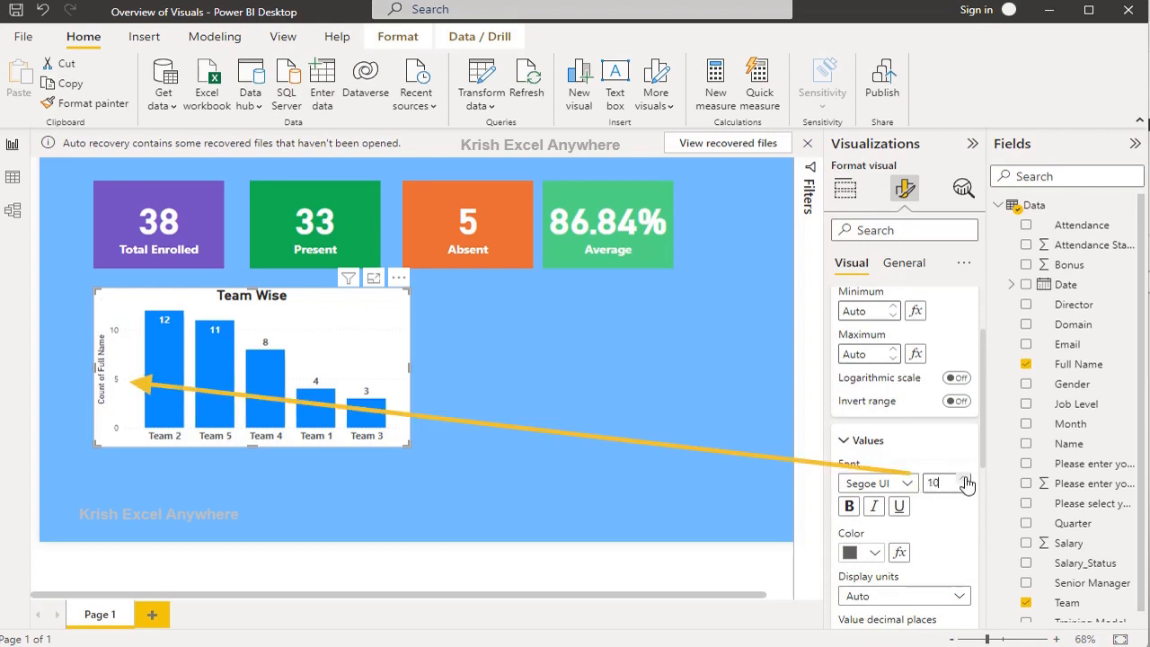
pyautogui.click(966, 480)
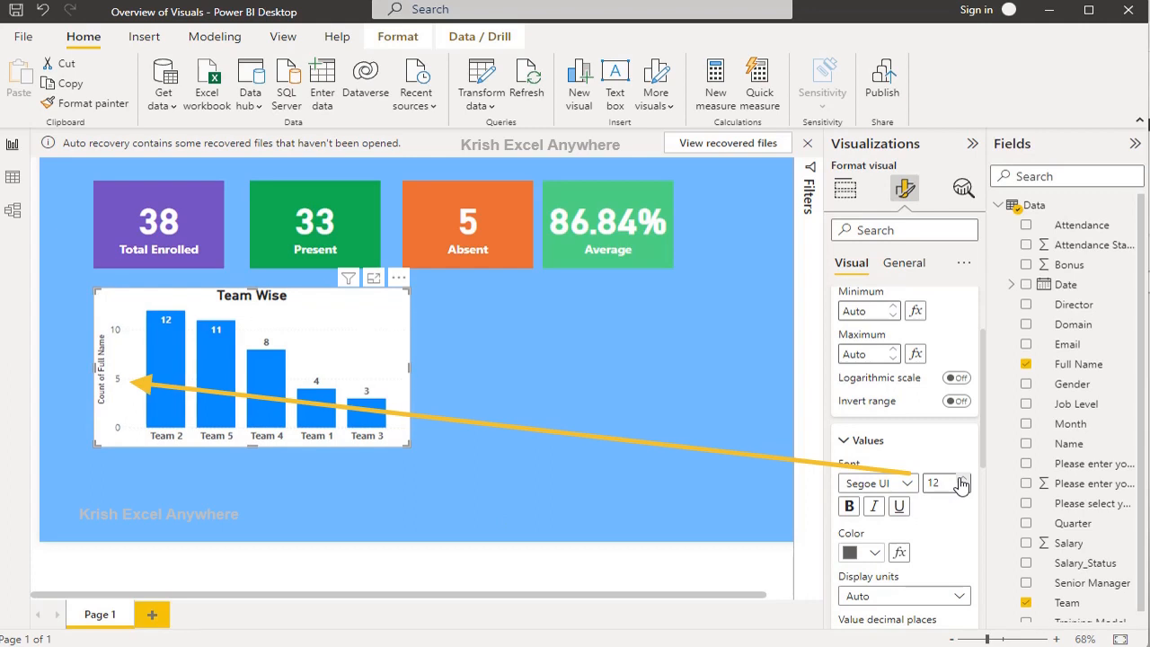
pyautogui.click(850, 506)
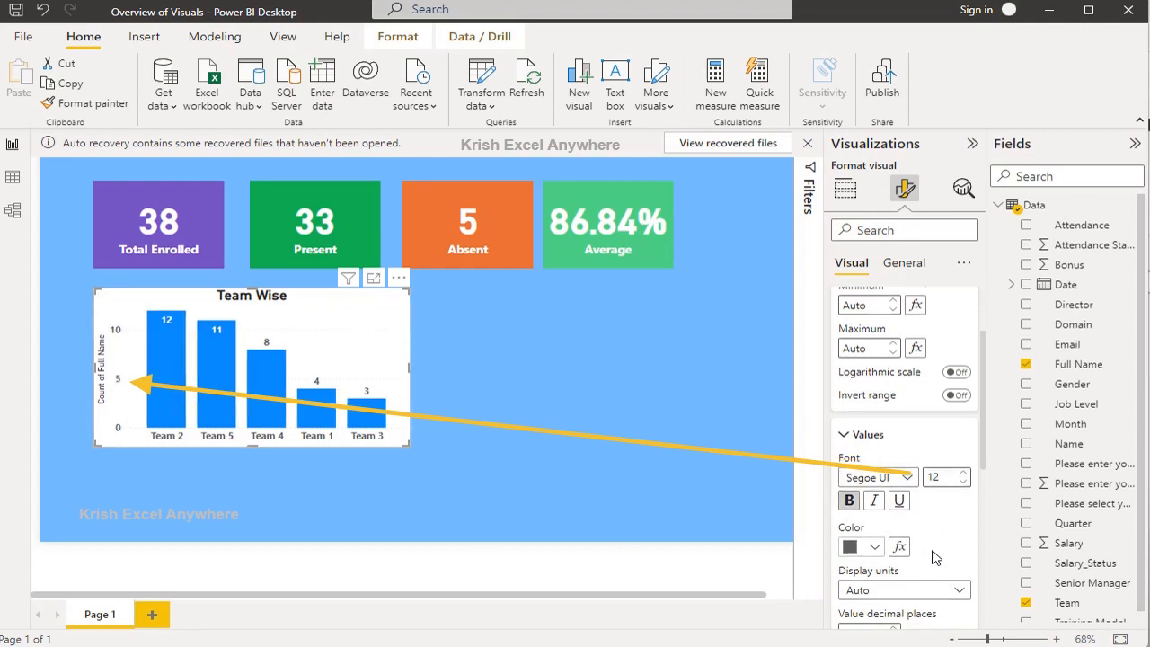
# - Turn off the Y-axis title and collapse the Y-axis settings
pyautogui.scroll(-2, 935, 557)
pyautogui.click(955, 601)
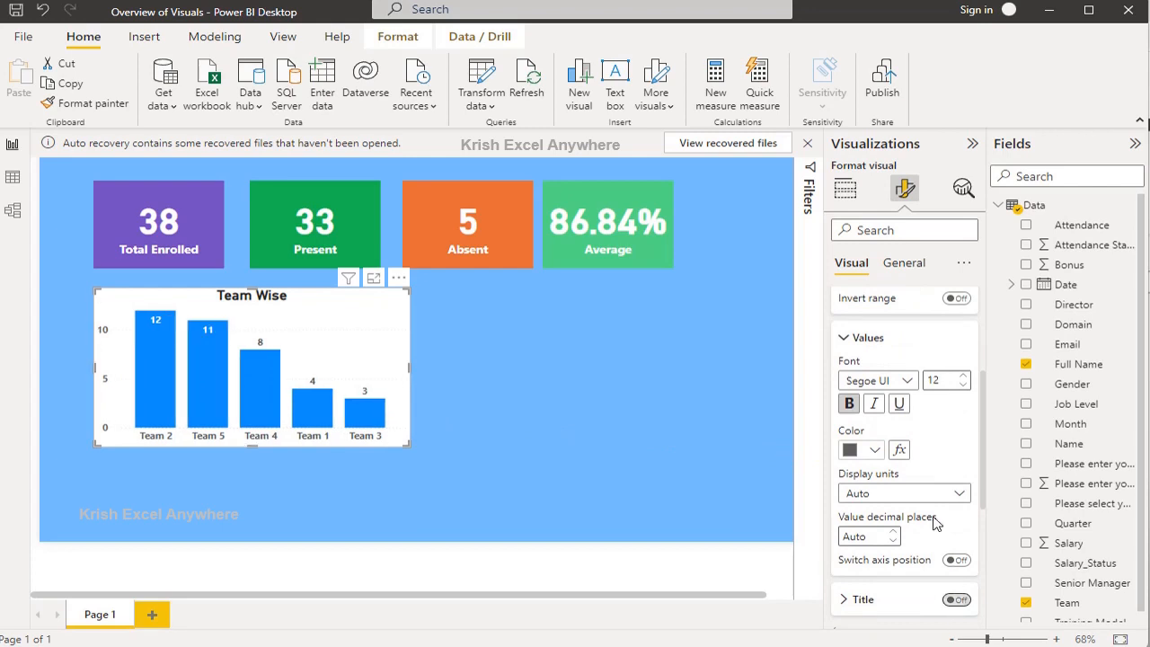
pyautogui.scroll(3, 847, 378)
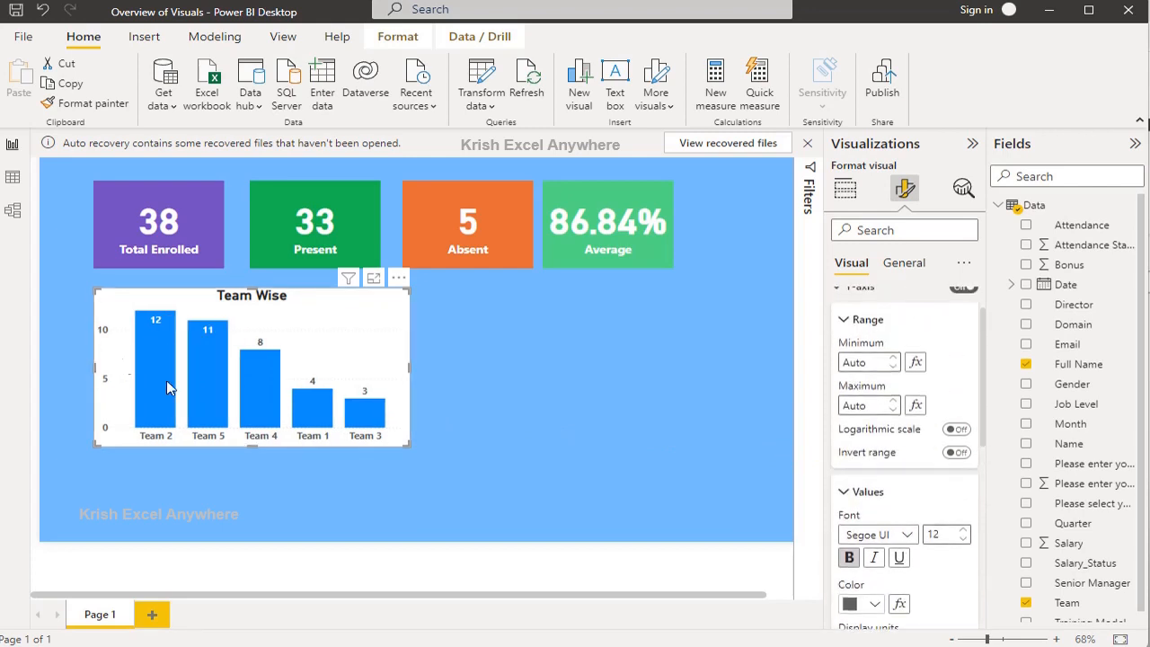
pyautogui.scroll(1, 847, 362)
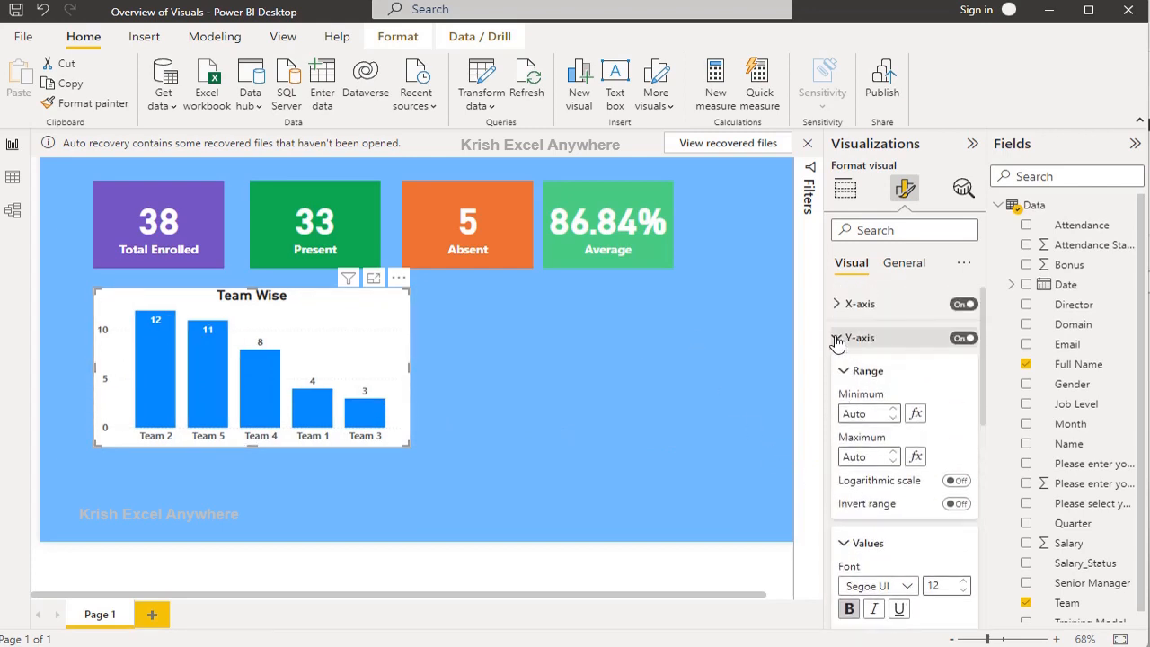
pyautogui.click(838, 338)
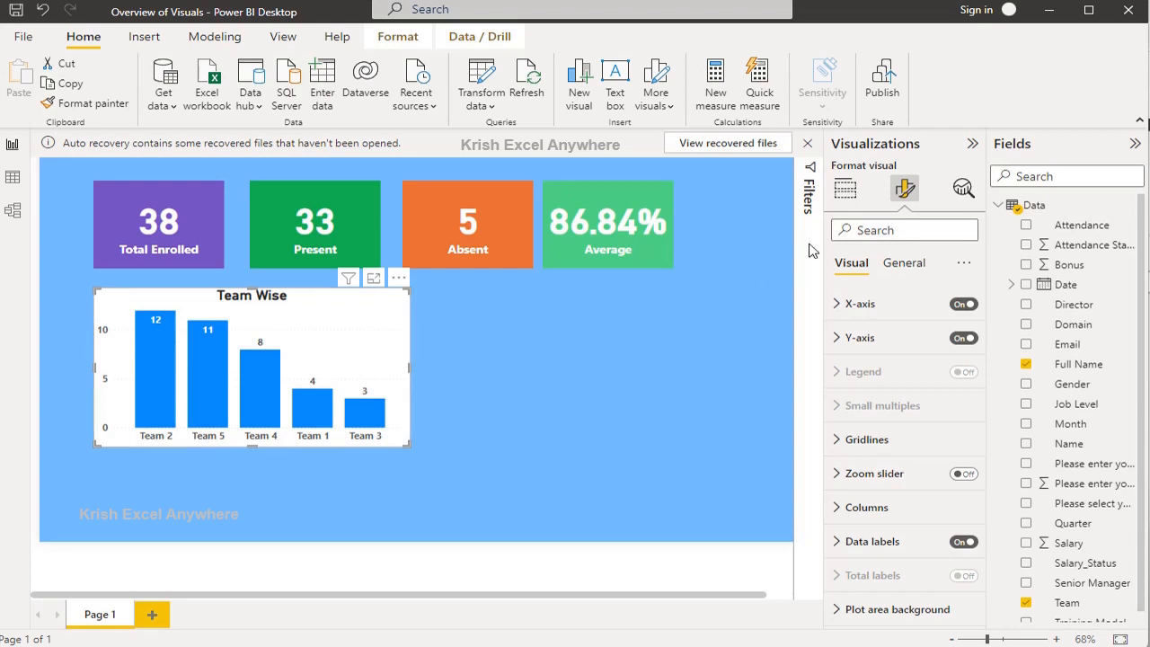
# - Add the Attendance field as the legend of the Team Wise column chart
pyautogui.click(845, 188)
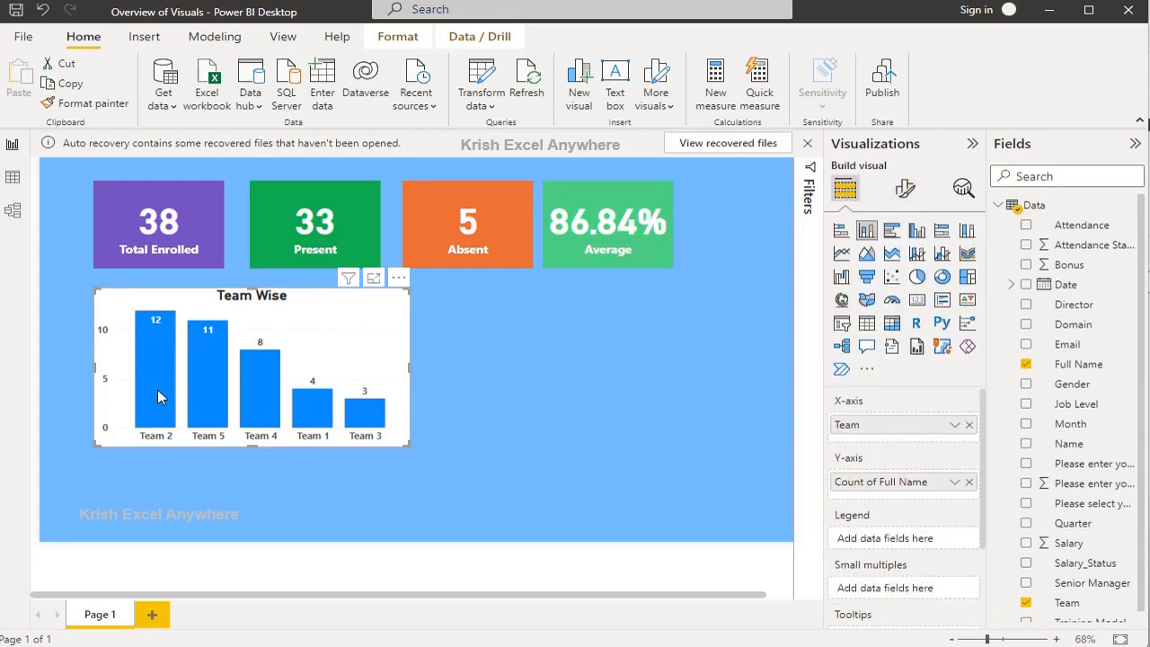
pyautogui.moveTo(157, 391)
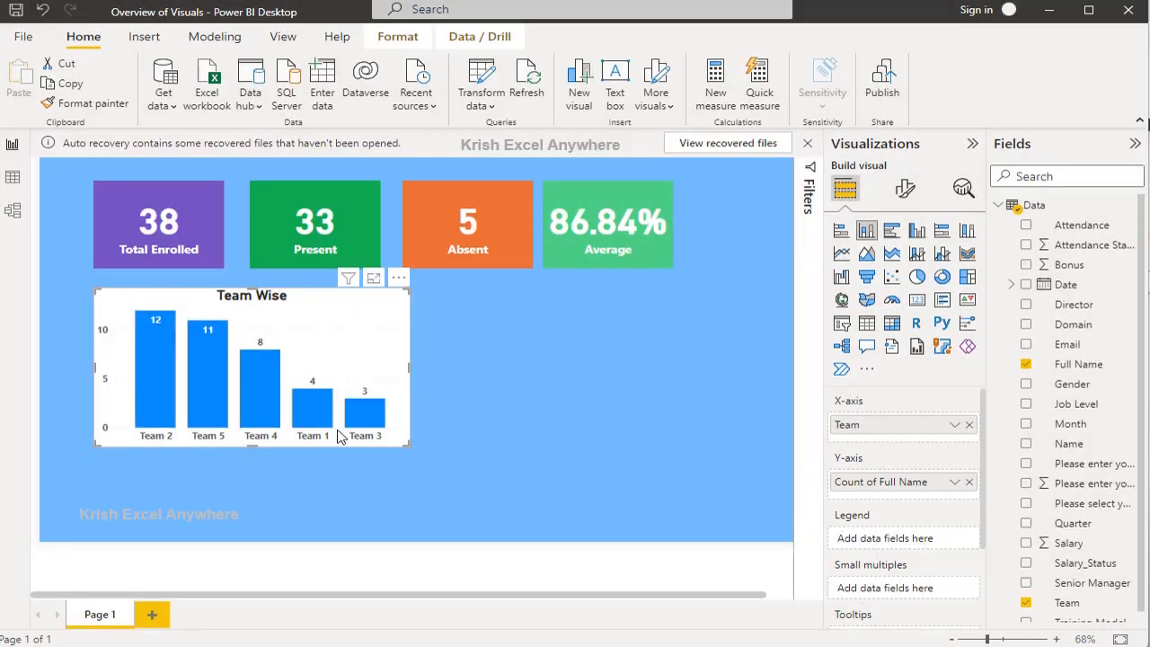
pyautogui.moveTo(213, 393)
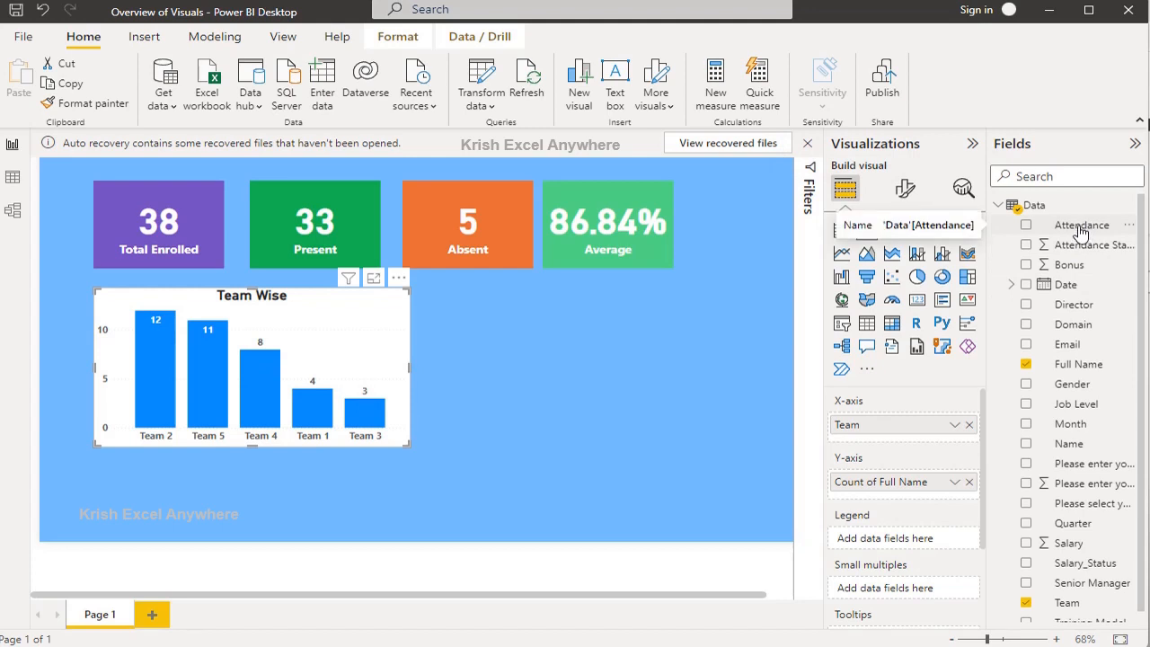
pyautogui.moveTo(1081, 232); pyautogui.dragTo(919, 544)
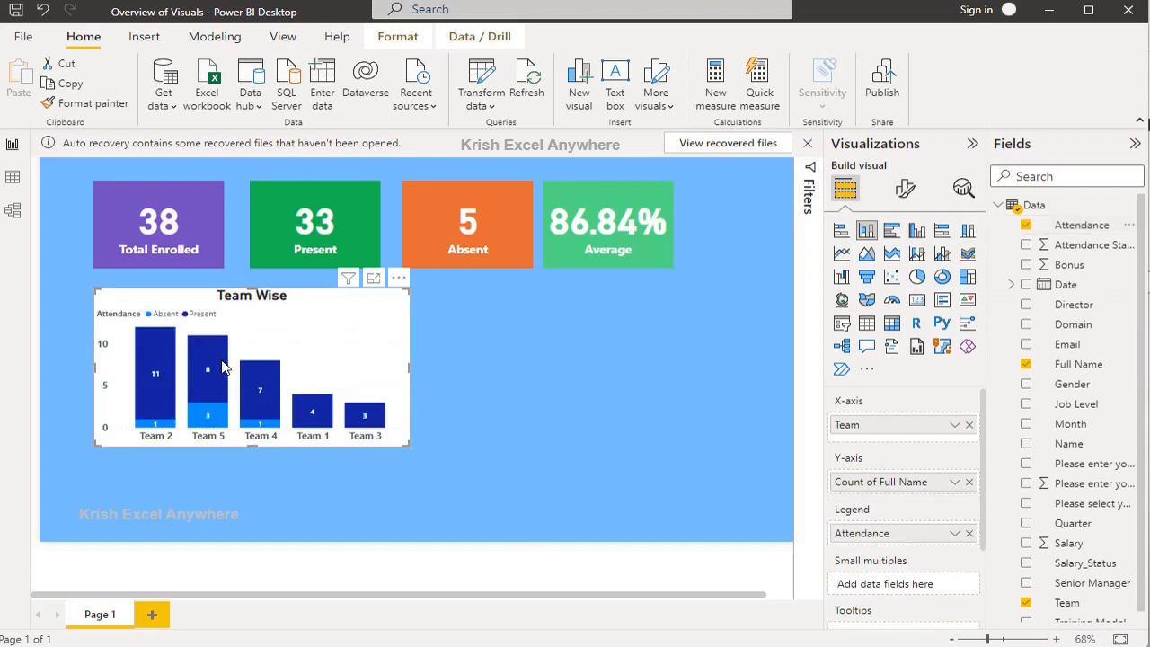
# - Enlarge the Team Wise chart by extending its lower-right corner outward, mostly in width
pyautogui.moveTo(410, 444); pyautogui.dragTo(519, 465)
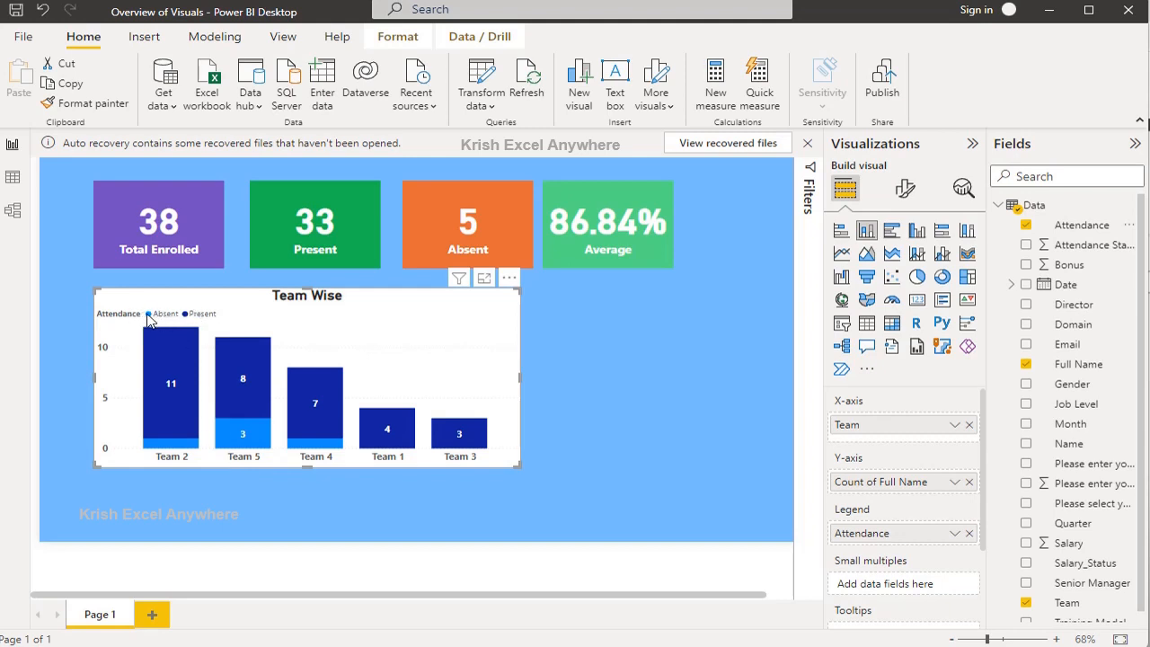
pyautogui.moveTo(177, 449)
pyautogui.moveTo(185, 359)
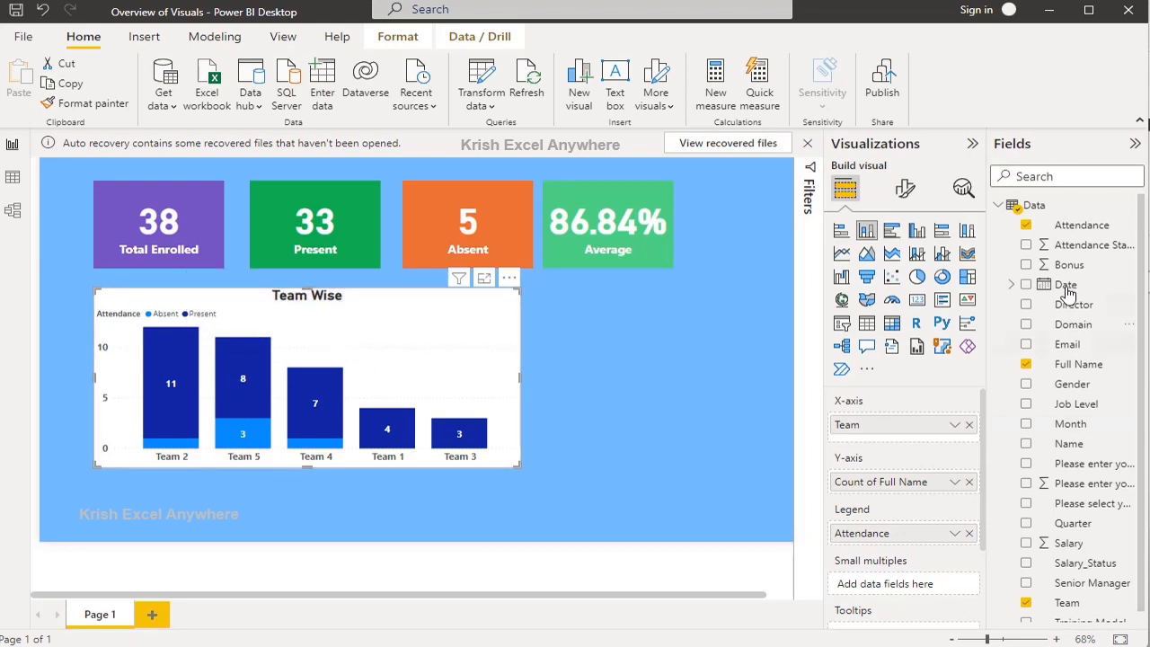
# - Position the chart legend at Bottom center and turn off the legend title
pyautogui.click(905, 189)
pyautogui.click(837, 373)
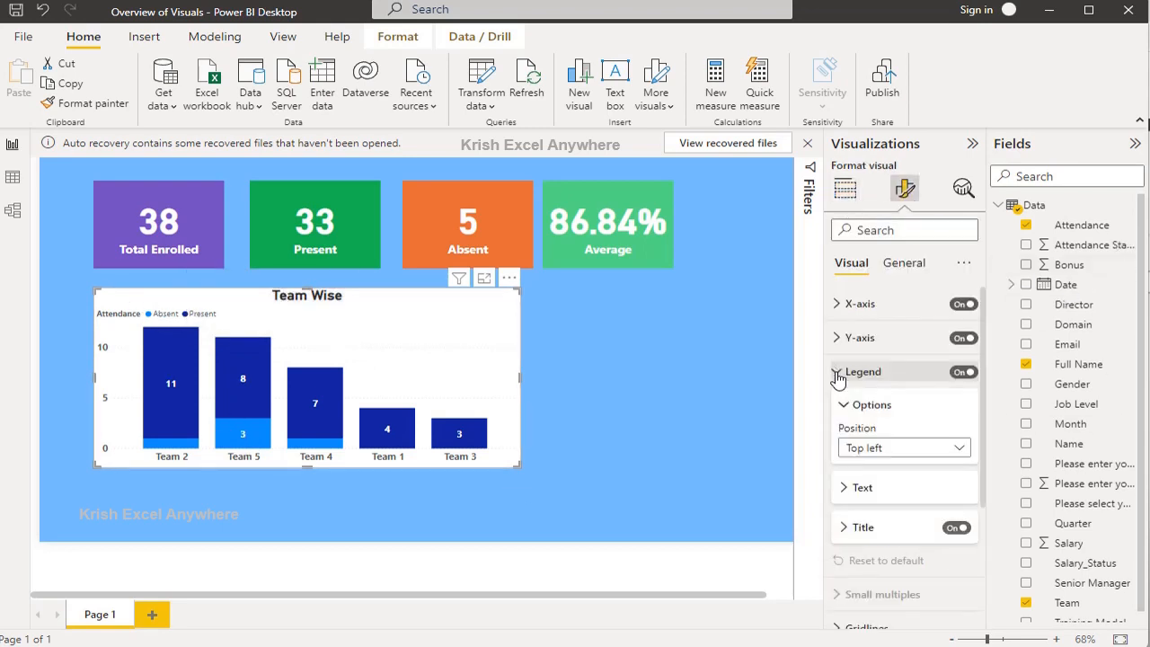
pyautogui.click(890, 447)
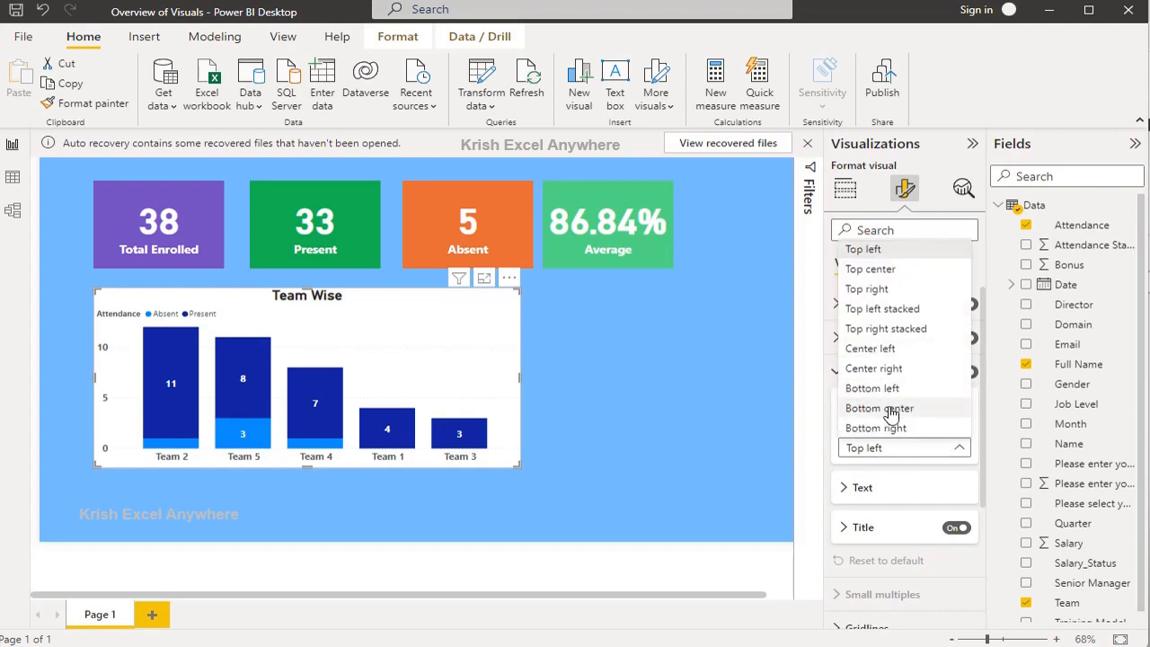
pyautogui.click(894, 410)
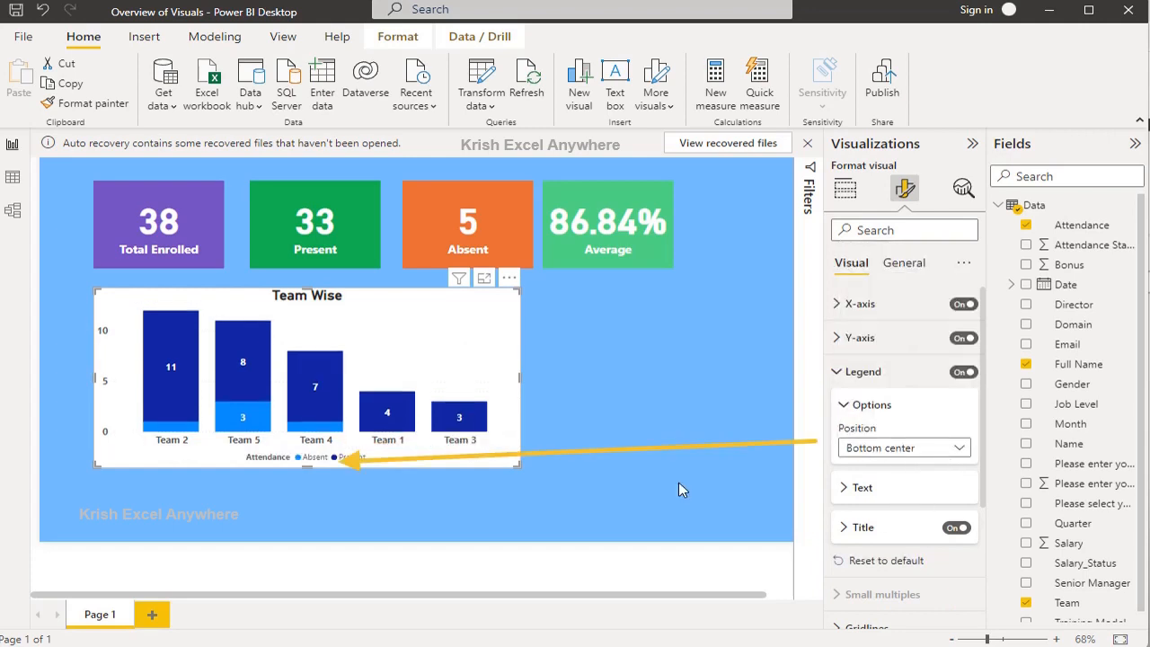
pyautogui.click(955, 531)
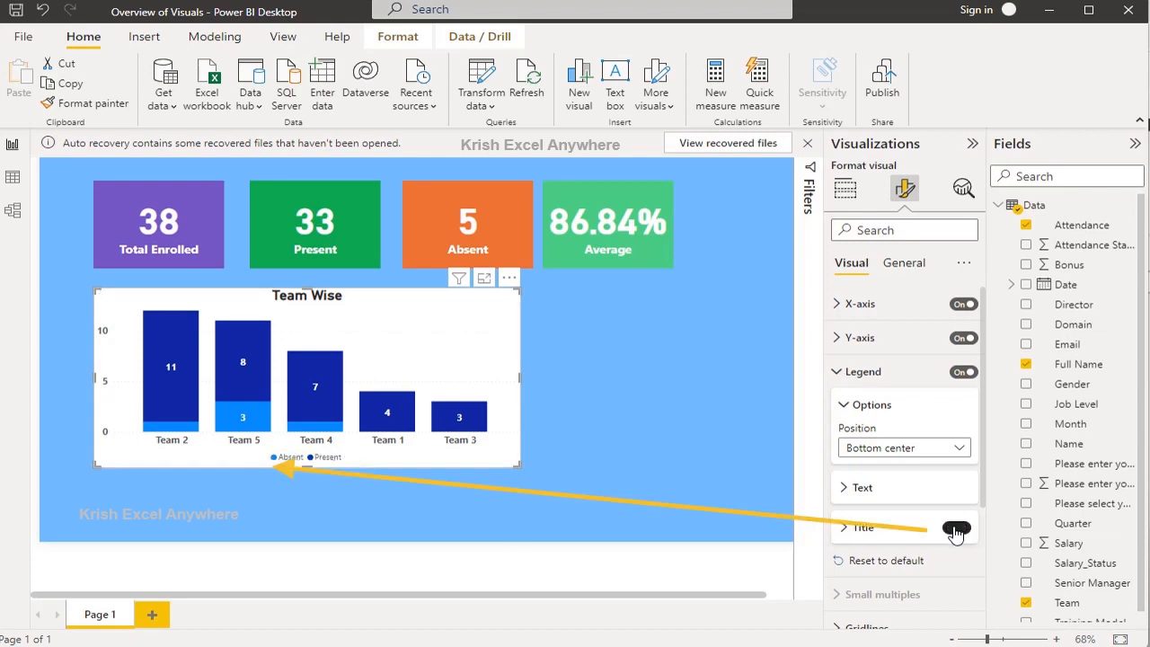
# - Make the legend text bold with font size 12, and collapse the legend settings
pyautogui.click(843, 490)
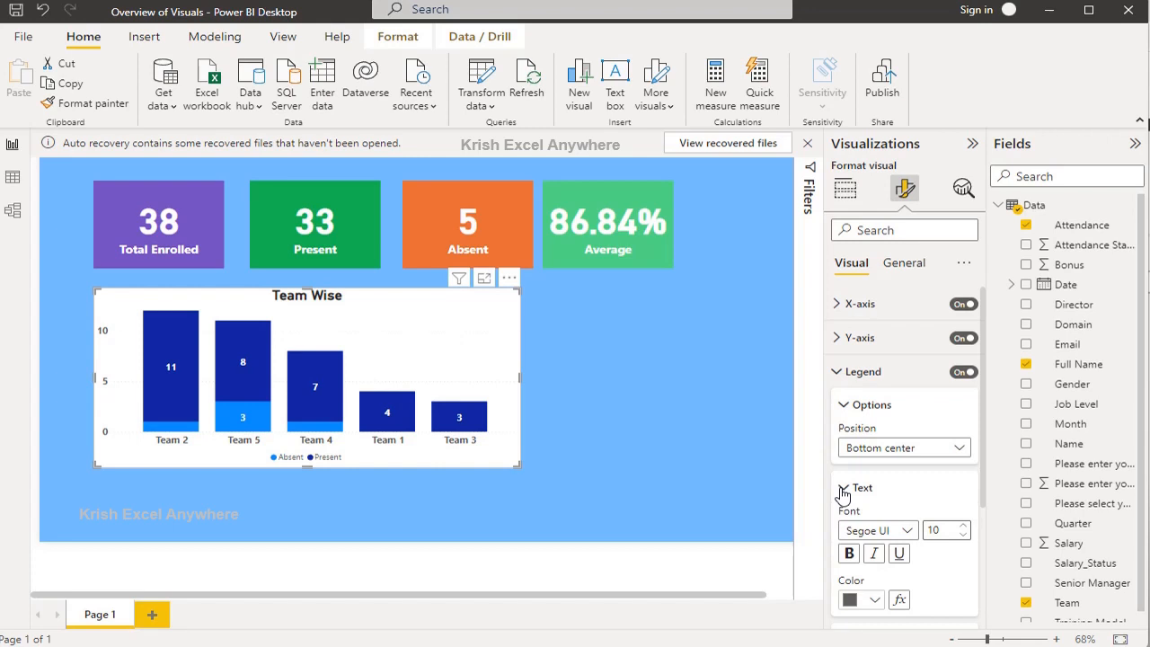
pyautogui.click(967, 532)
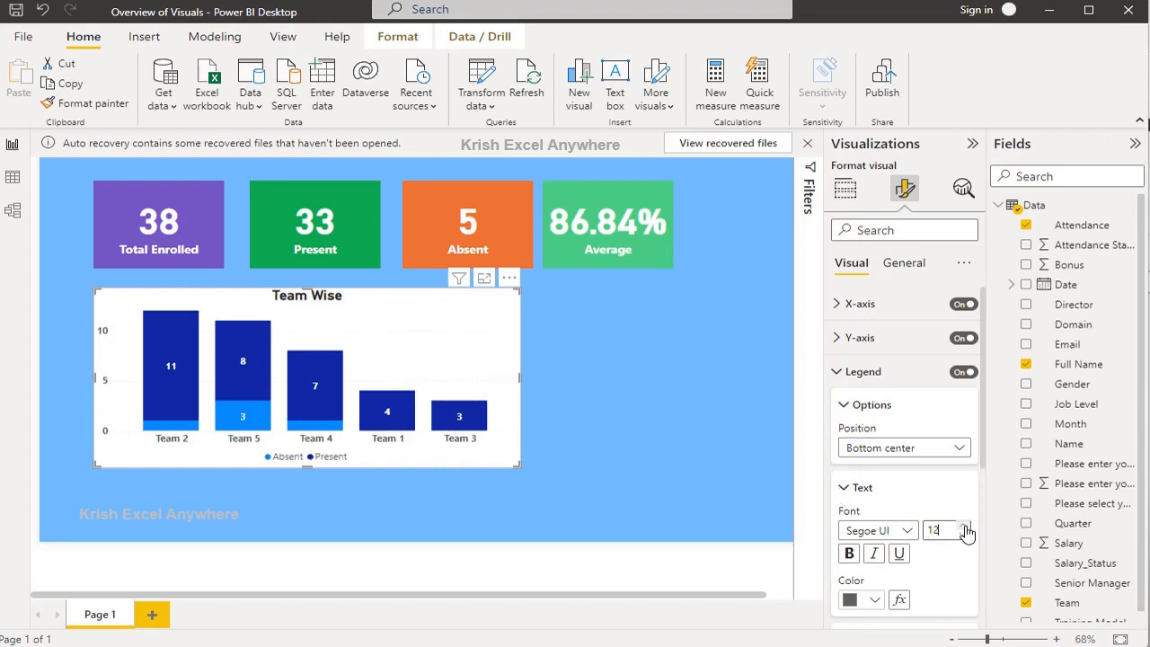
pyautogui.click(849, 553)
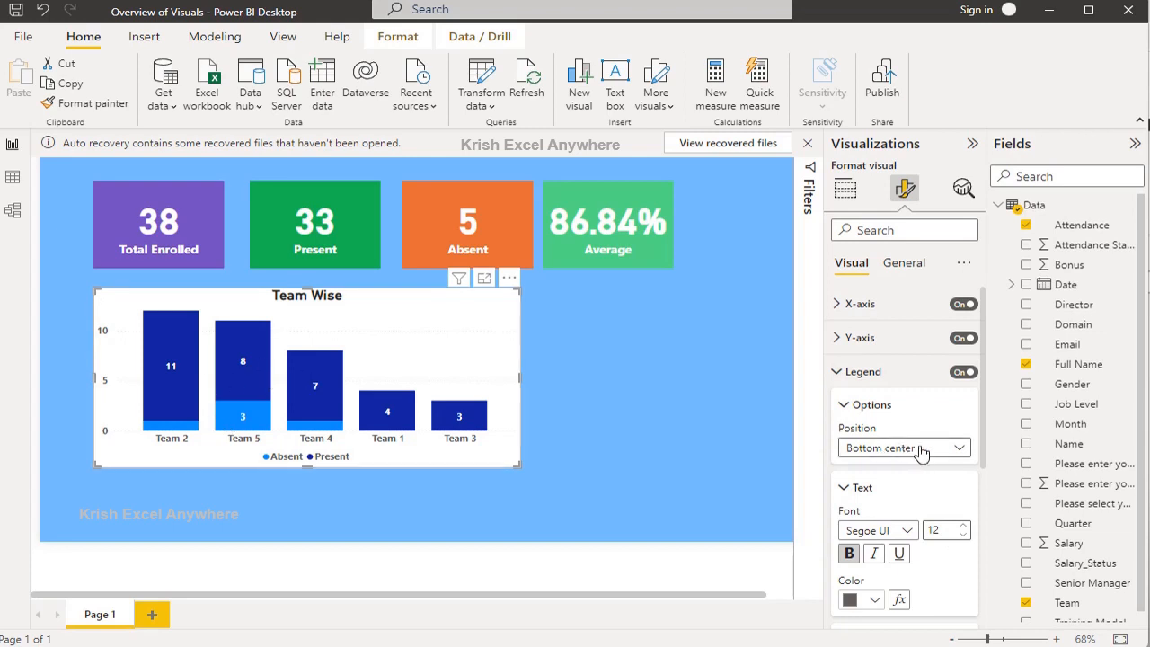
pyautogui.click(885, 371)
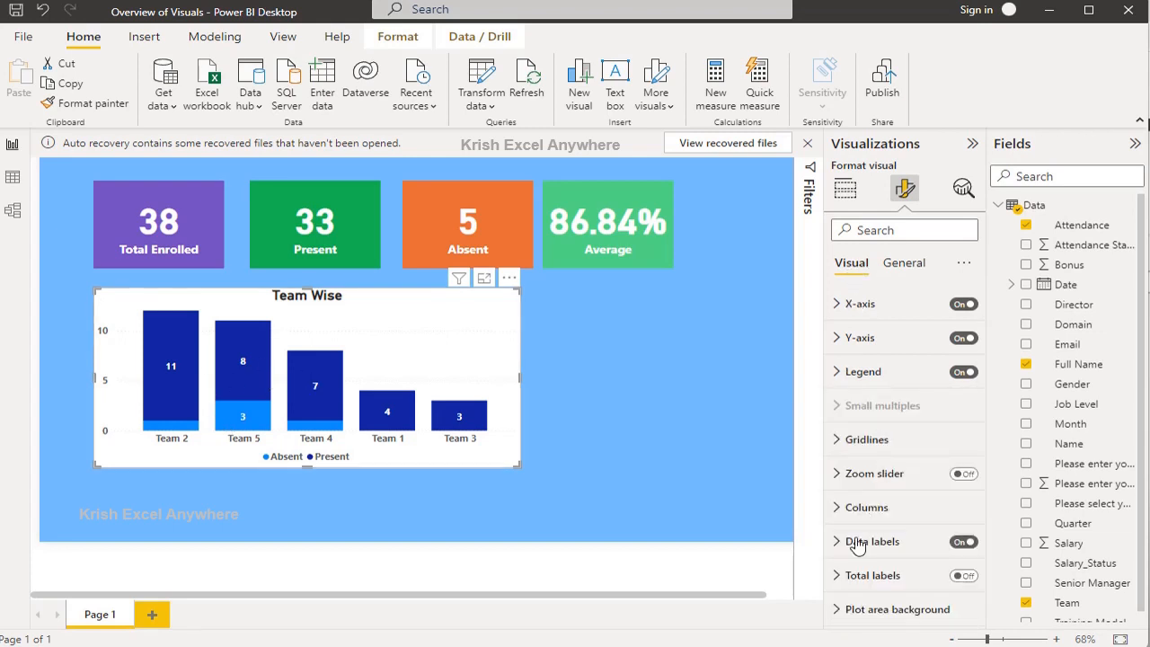
# - Change the color of the Absent series in the stacked columns to orange
pyautogui.click(841, 508)
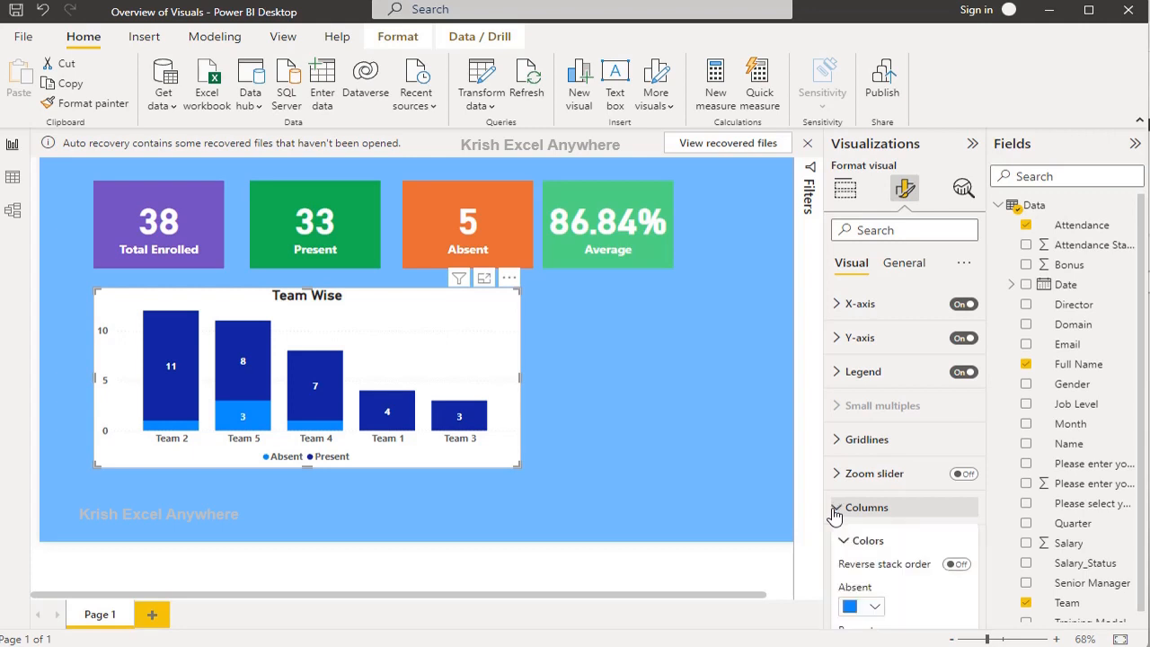
pyautogui.scroll(-3, 899, 500)
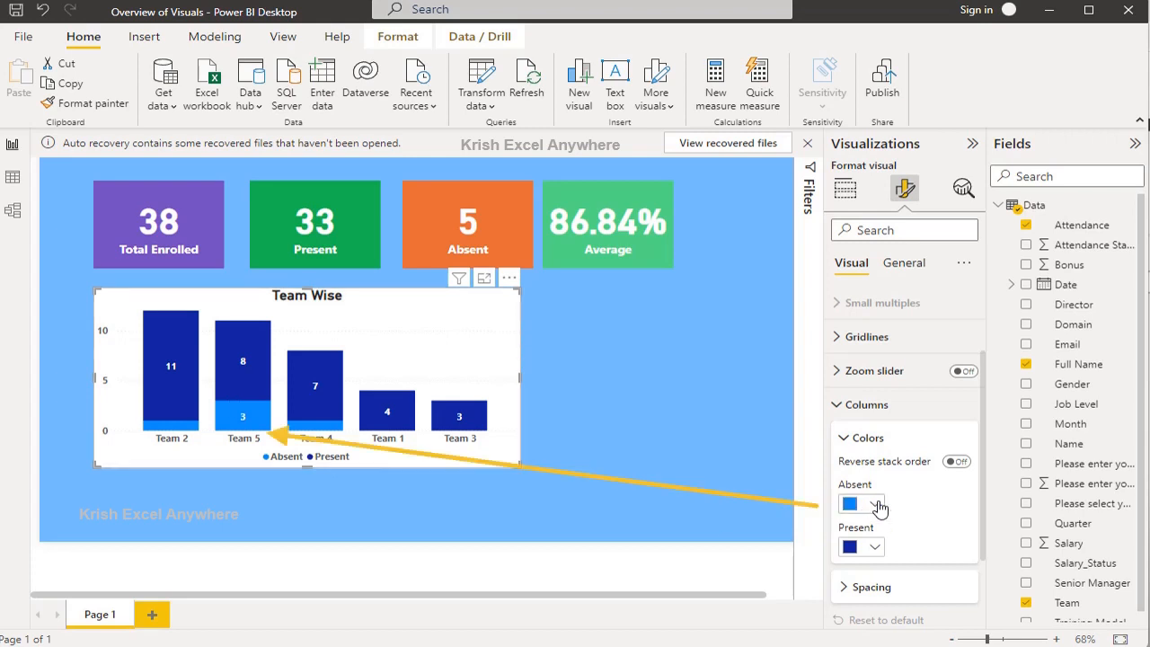
pyautogui.click(879, 508)
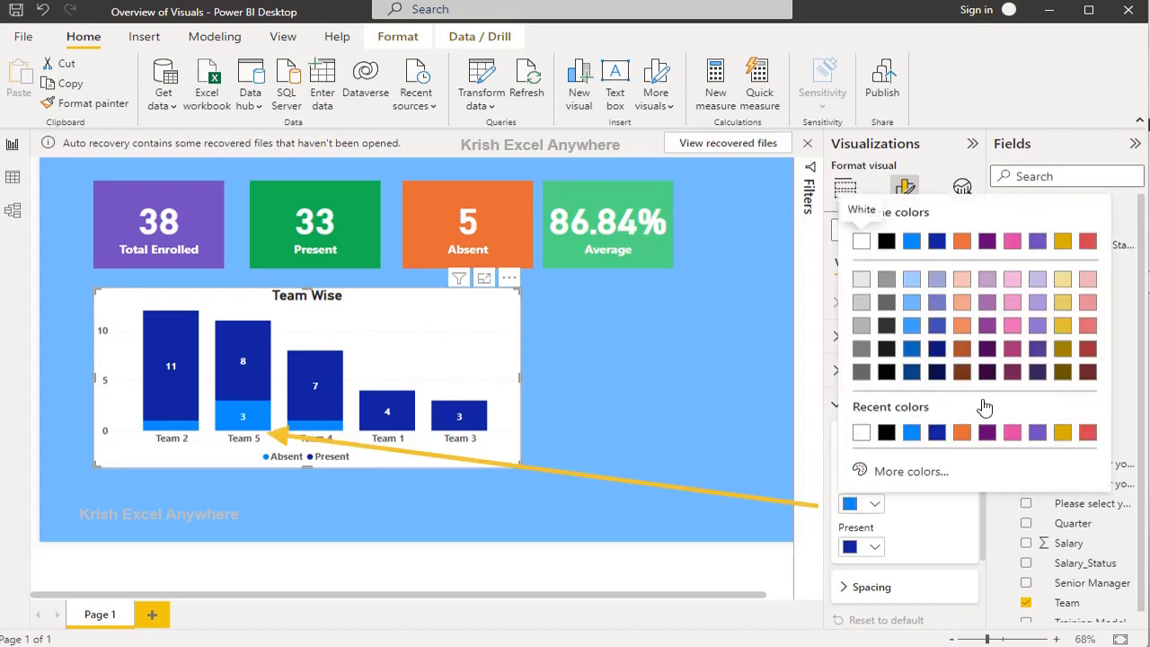
pyautogui.click(966, 252)
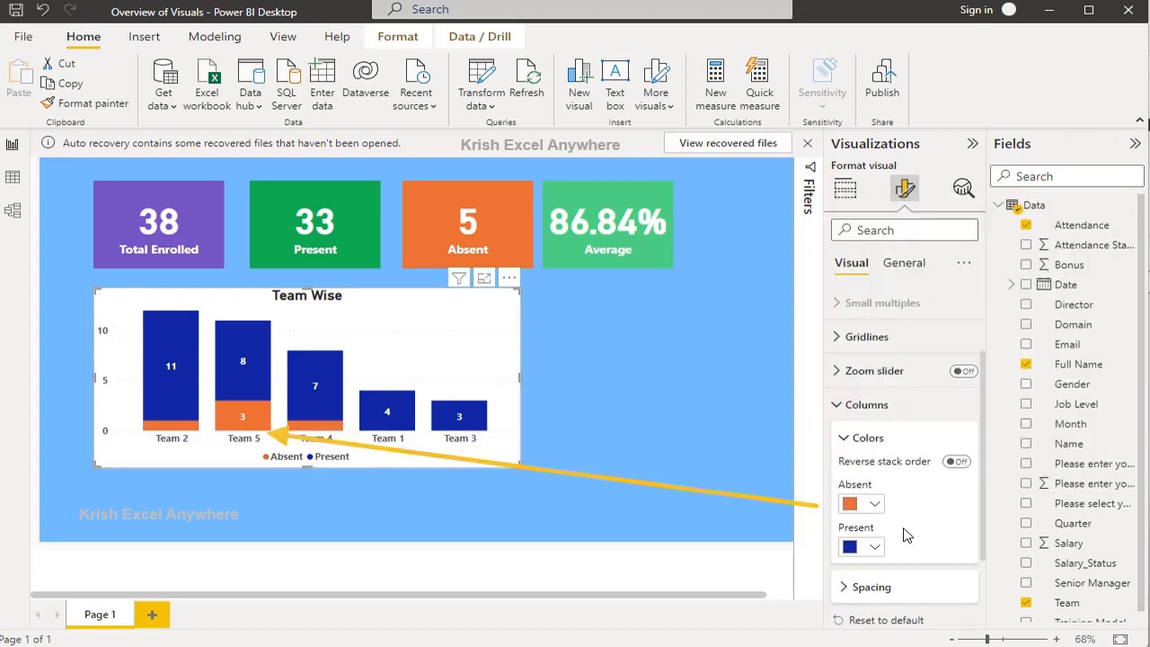
# - Change the Present series color in the Team Wise chart to the custom dark green #119329
pyautogui.click(877, 548)
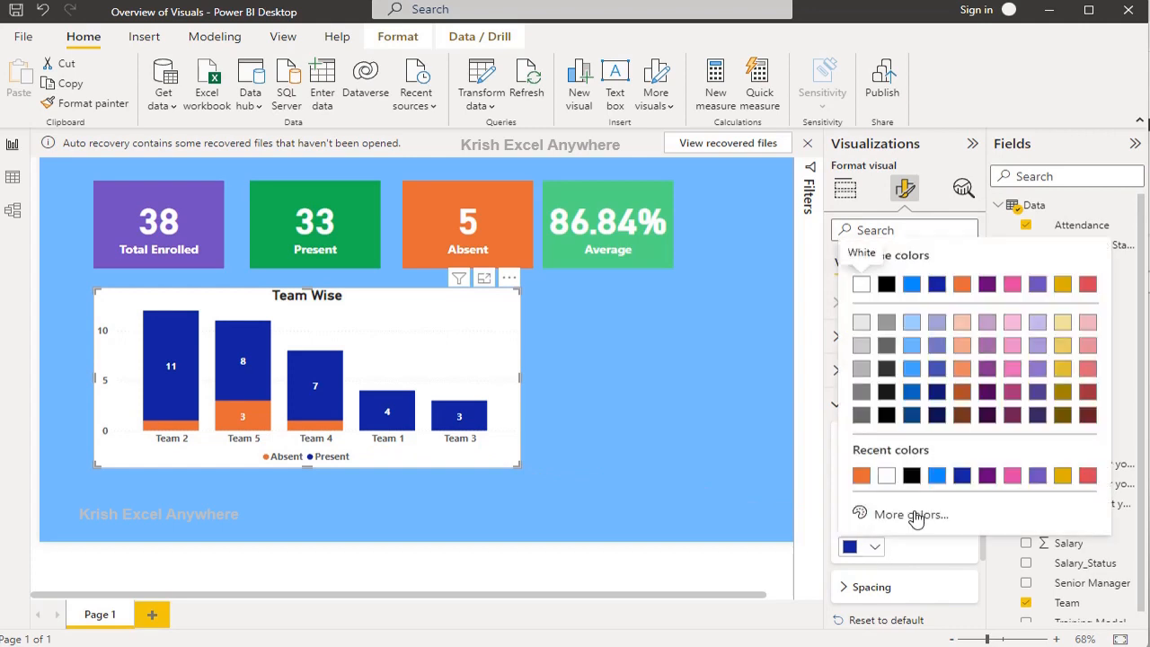
pyautogui.click(908, 518)
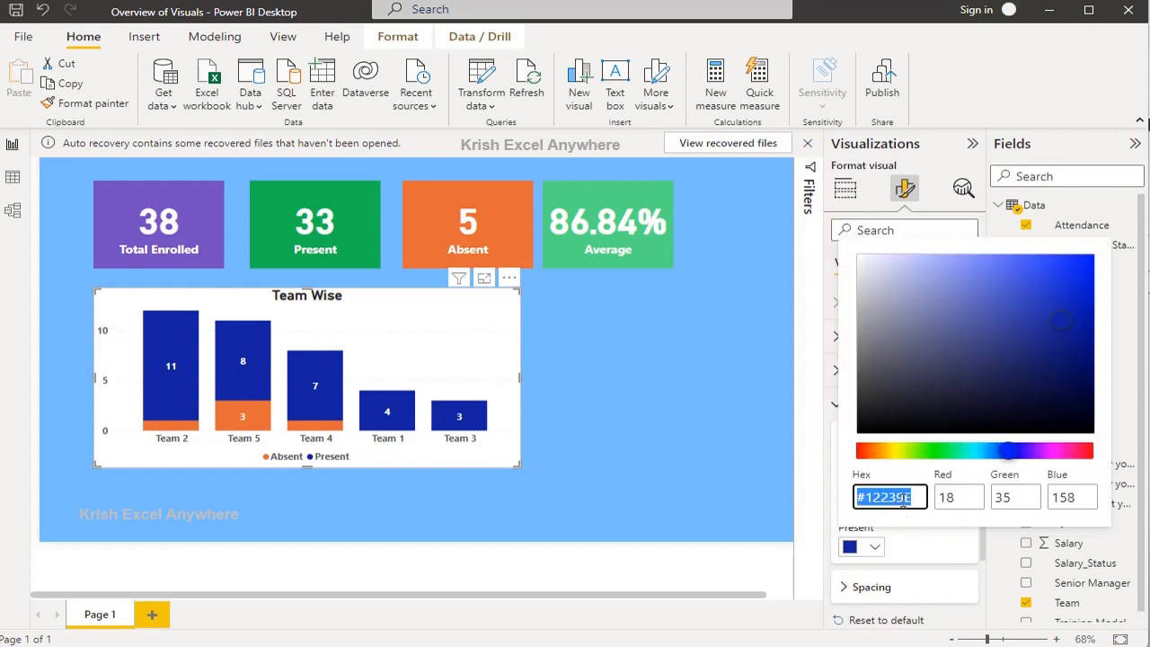
pyautogui.click(959, 453)
pyautogui.moveTo(960, 456); pyautogui.dragTo(941, 452)
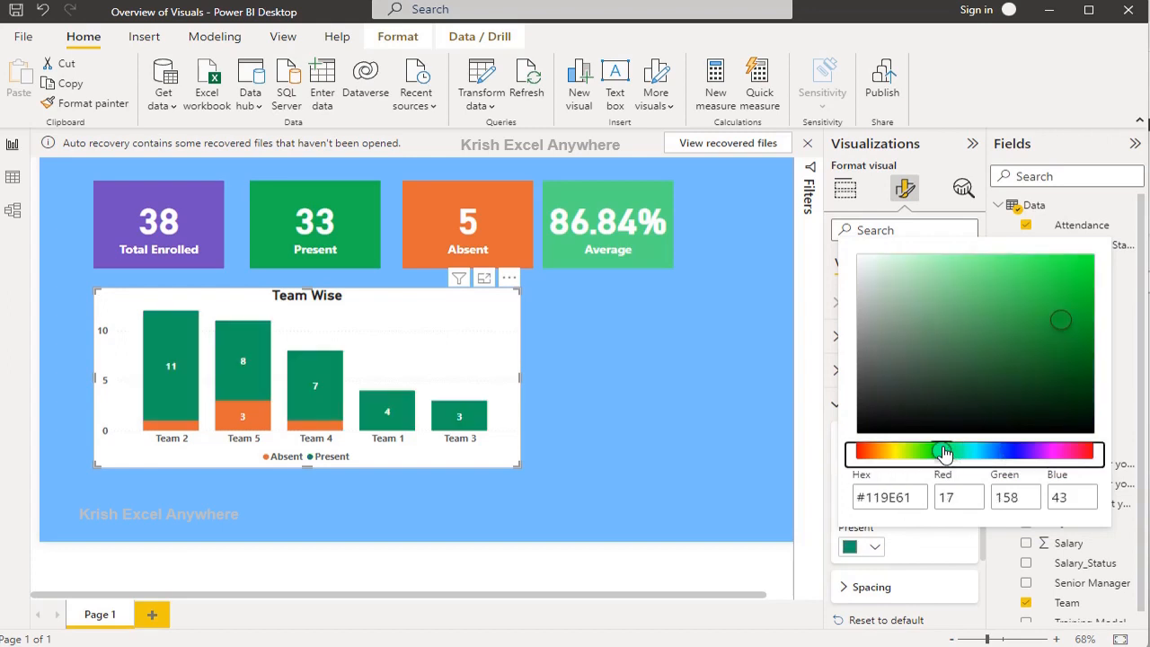
pyautogui.click(1061, 332)
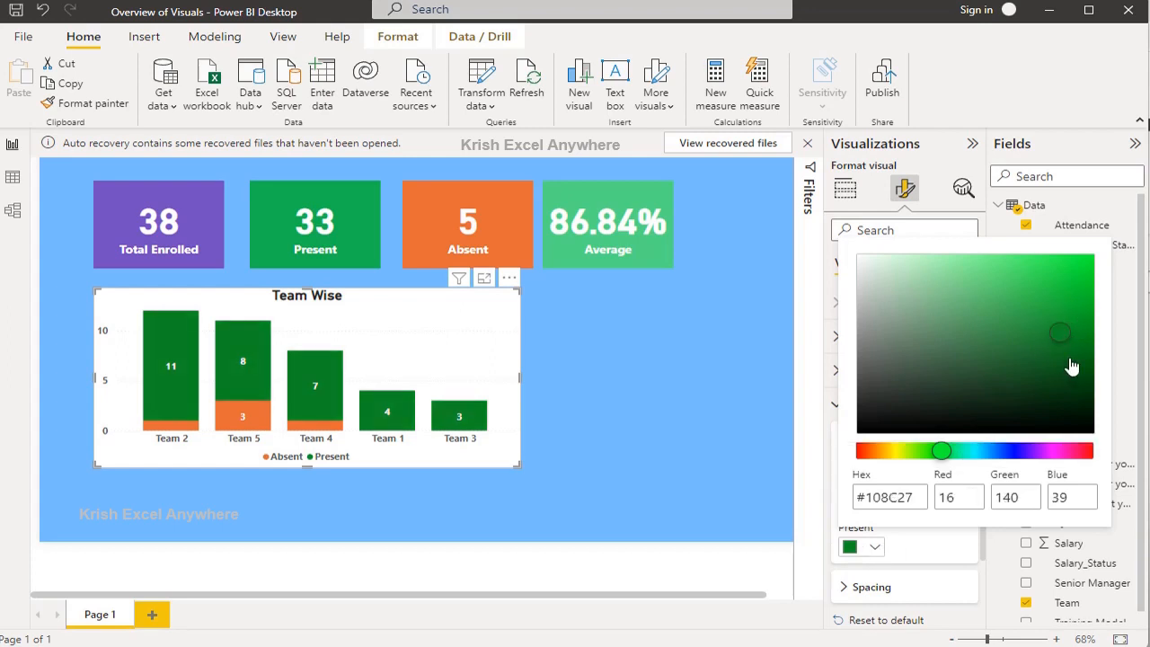
pyautogui.click(1059, 327)
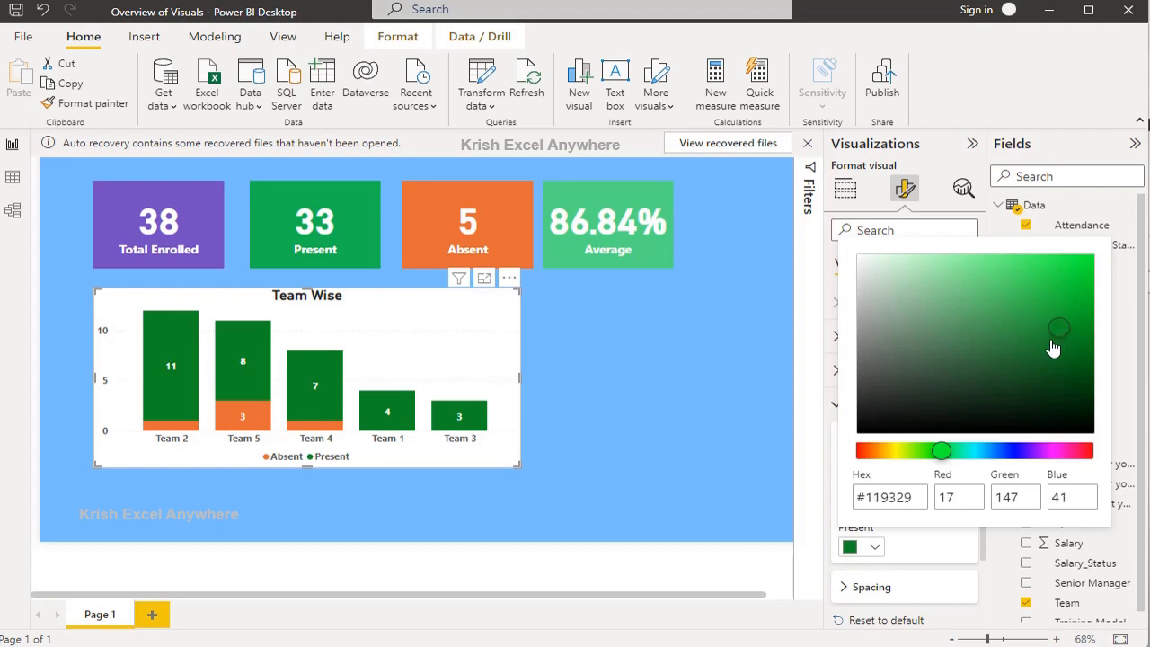
pyautogui.click(808, 501)
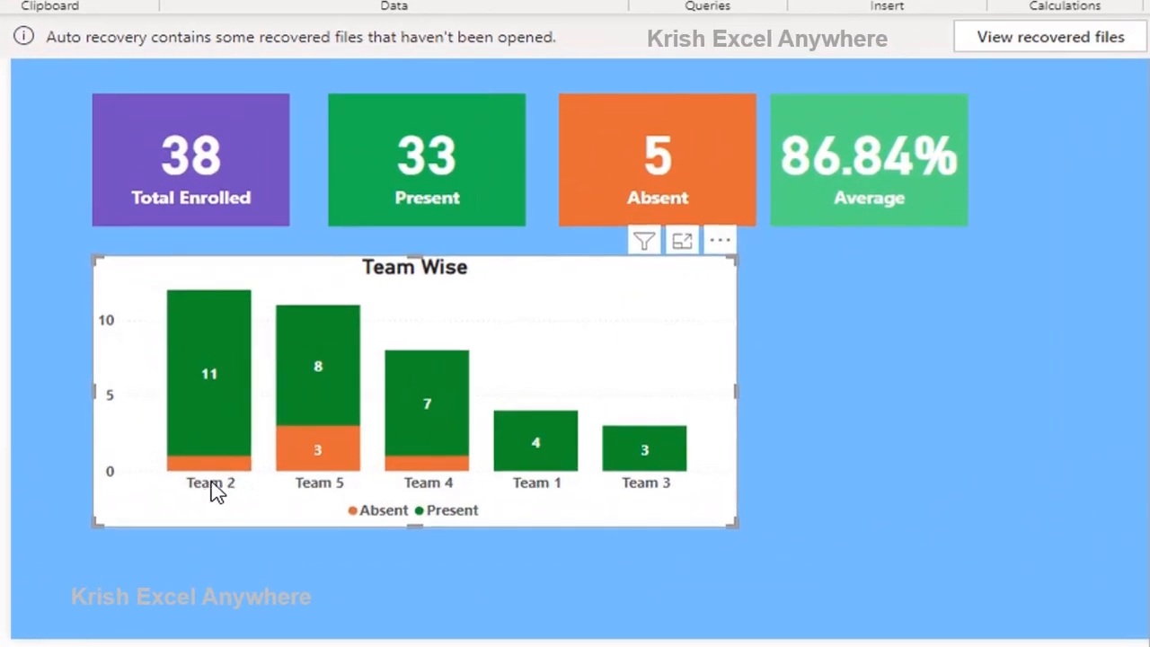
# - Sort the Team Wise chart's axis by Team in ascending order
pyautogui.click(240, 490)
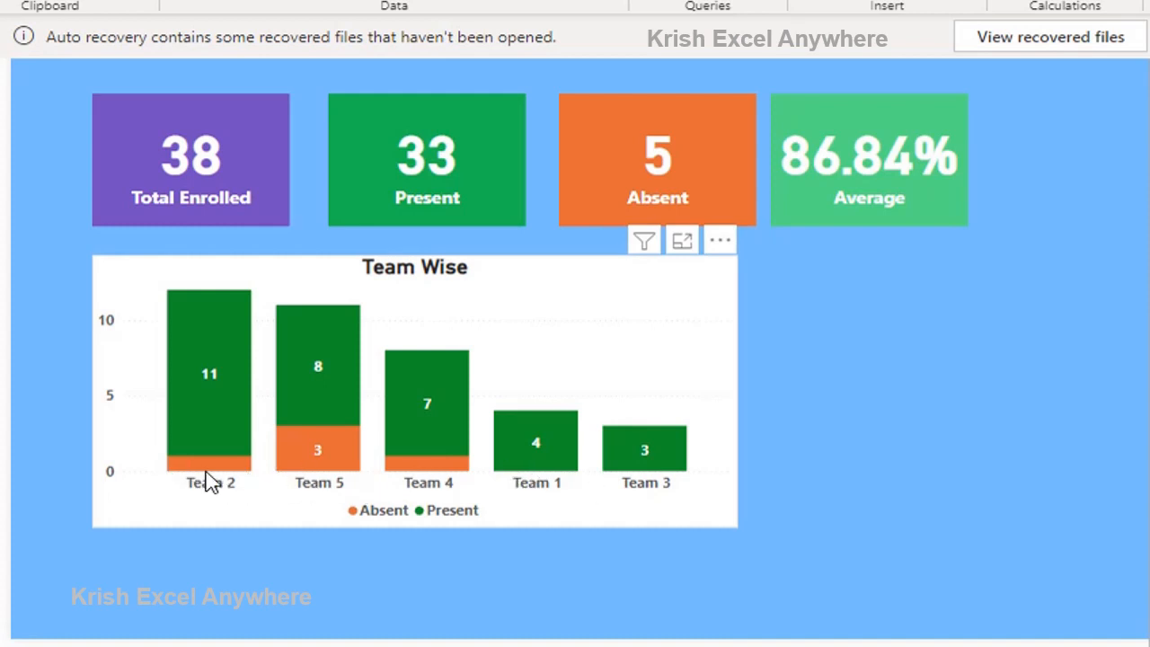
pyautogui.click(720, 241)
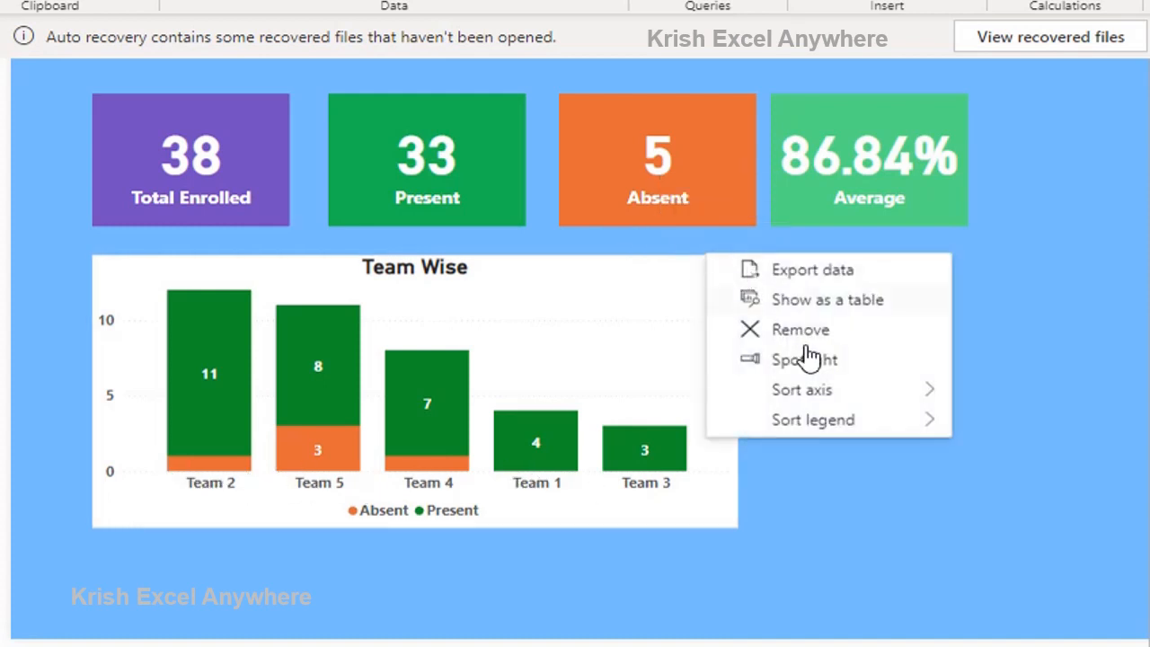
pyautogui.moveTo(854, 398)
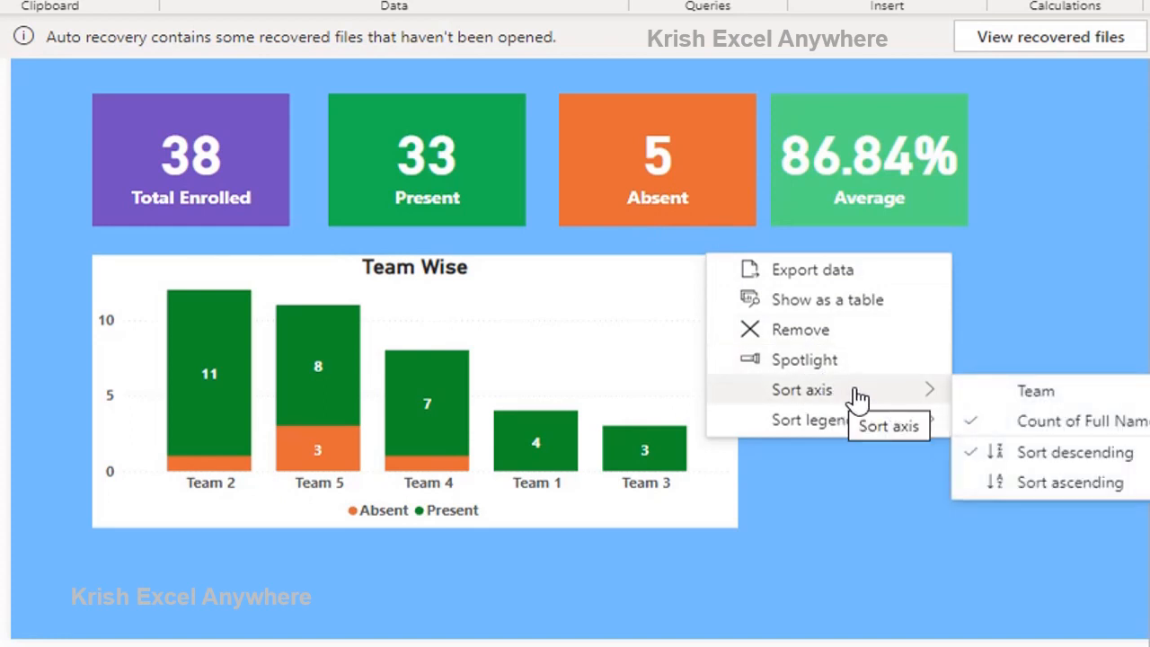
pyautogui.click(1045, 392)
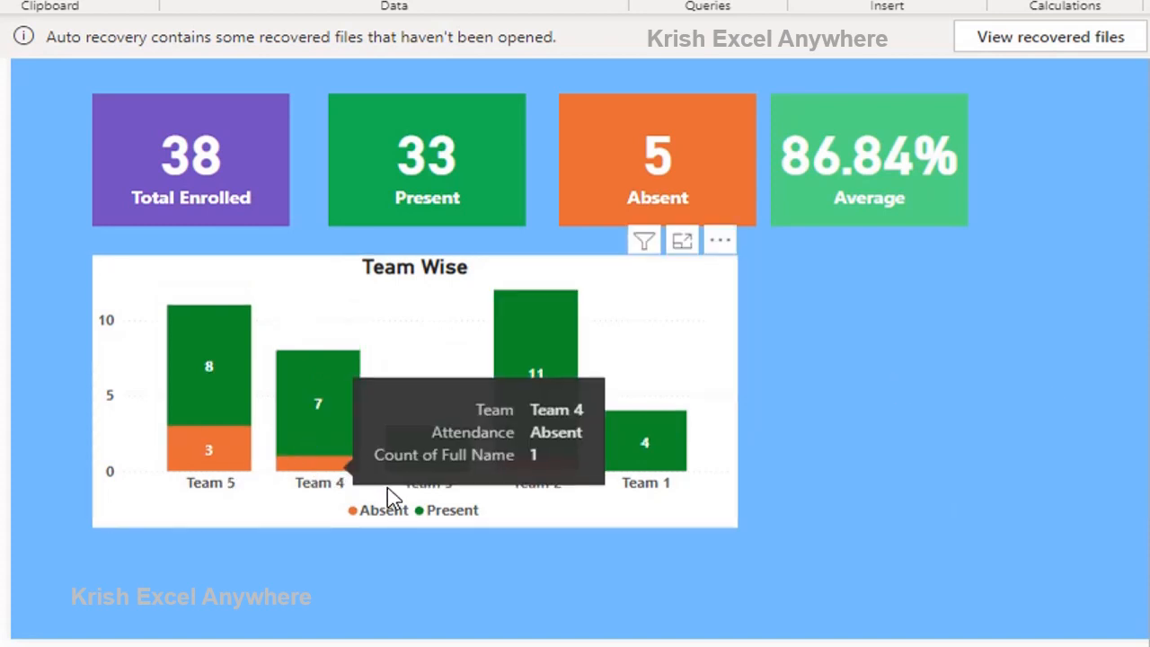
pyautogui.click(720, 249)
pyautogui.moveTo(796, 395)
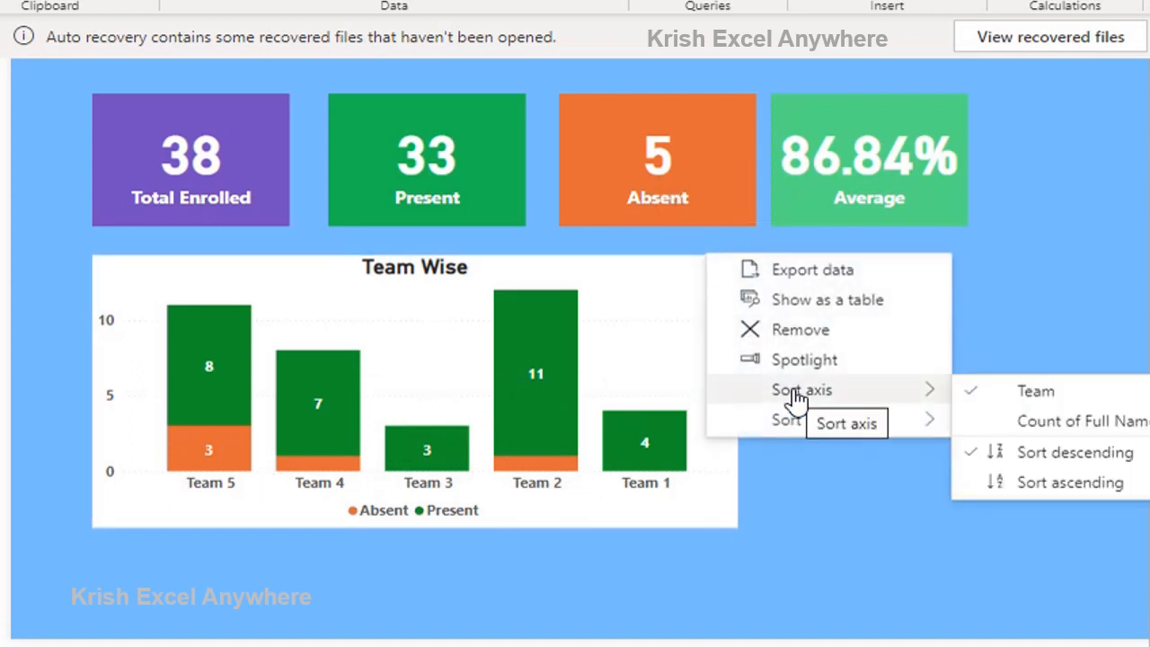
pyautogui.click(1050, 493)
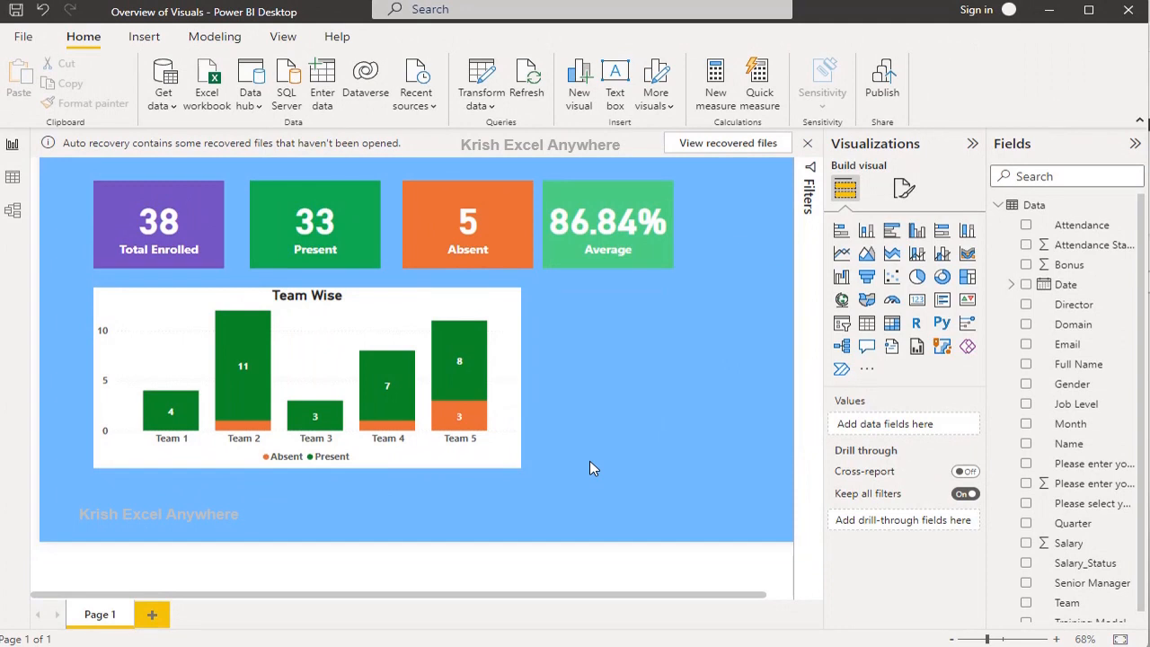
# - Shrink the Team Wise chart from its lower-right corner, mostly in width, to free space beside it
pyautogui.click(112, 306)
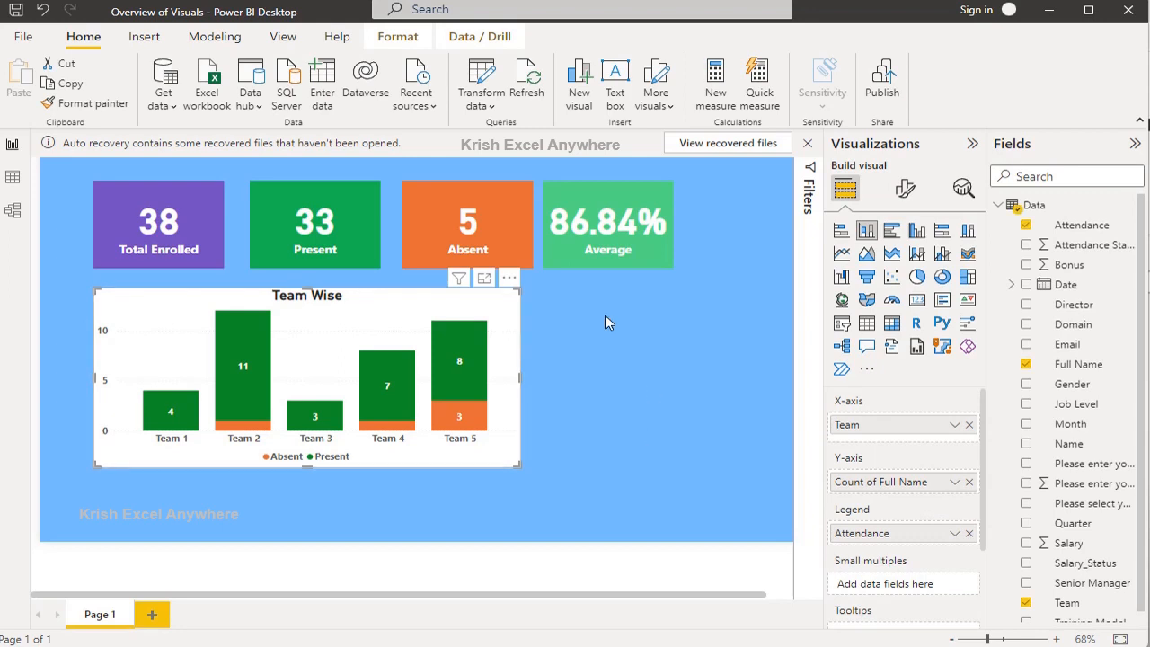
pyautogui.moveTo(451, 447); pyautogui.dragTo(436, 451)
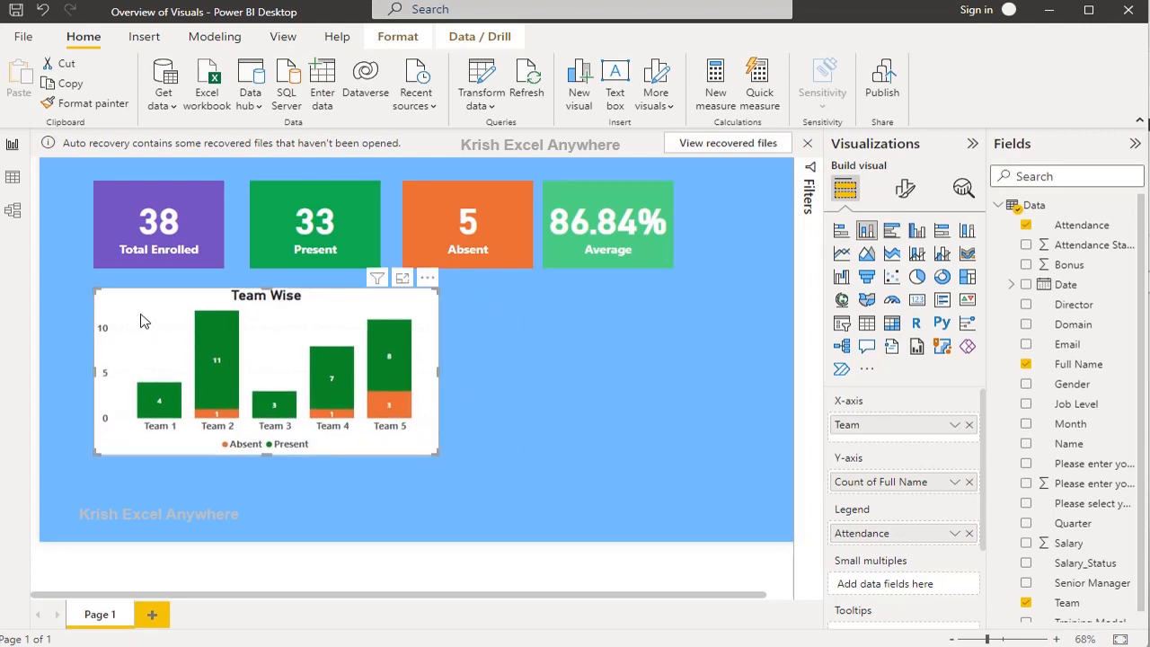
pyautogui.click(550, 367)
# - Duplicate the Team Wise chart and place the copy beside the original, aligned with its upper edge
pyautogui.hotkey('ctrl', 'z')
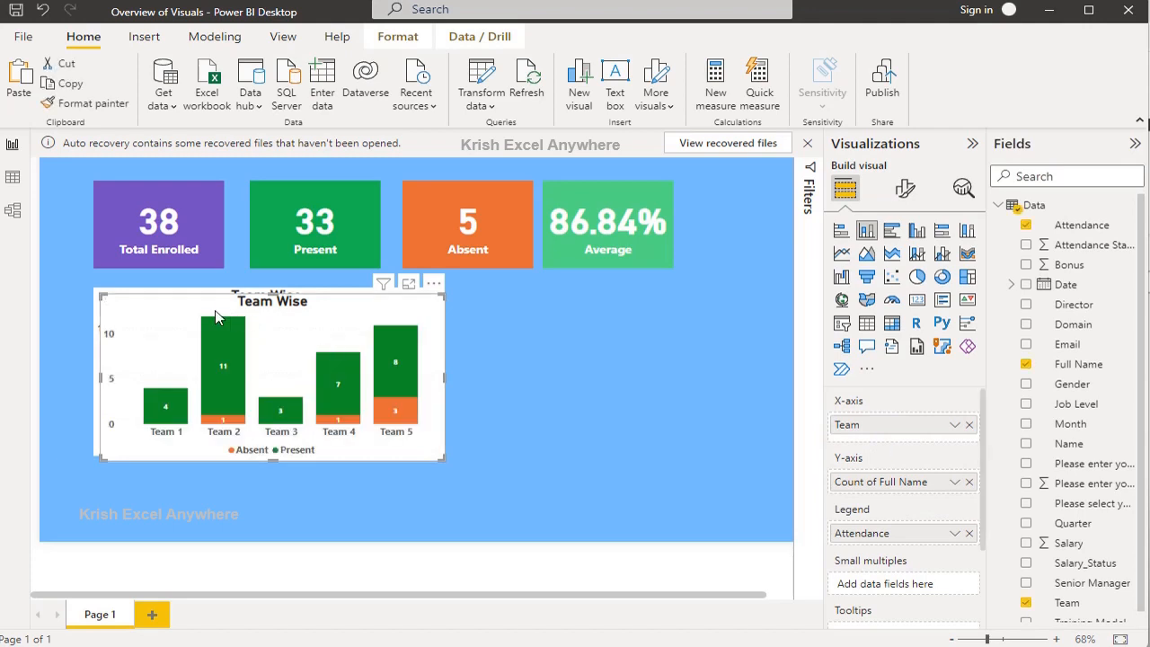
pyautogui.hotkey('ctrl', 'c')
pyautogui.hotkey('ctrl', 'v')
pyautogui.moveTo(198, 292)
pyautogui.mouseDown()
pyautogui.moveTo(460, 249)
pyautogui.moveTo(508, 307)
pyautogui.moveTo(593, 300)
pyautogui.moveTo(494, 303)
pyautogui.moveTo(504, 303)
pyautogui.mouseUp()
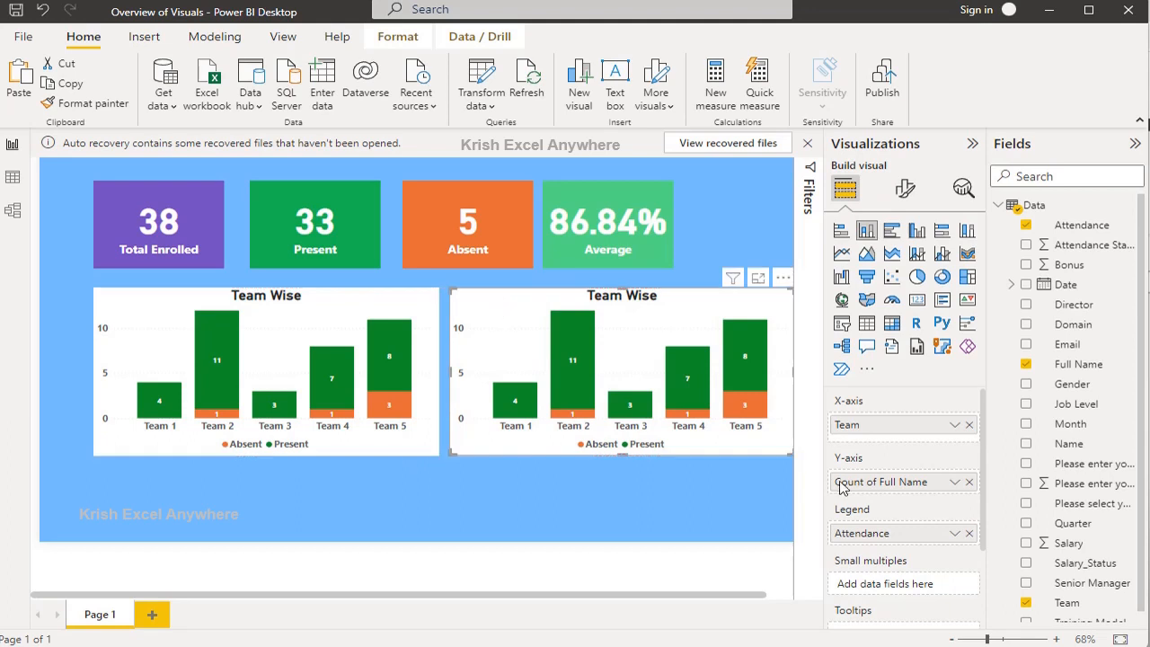
# - Replace the Team field on the copied chart's X-axis with Senior Manager
pyautogui.click(968, 426)
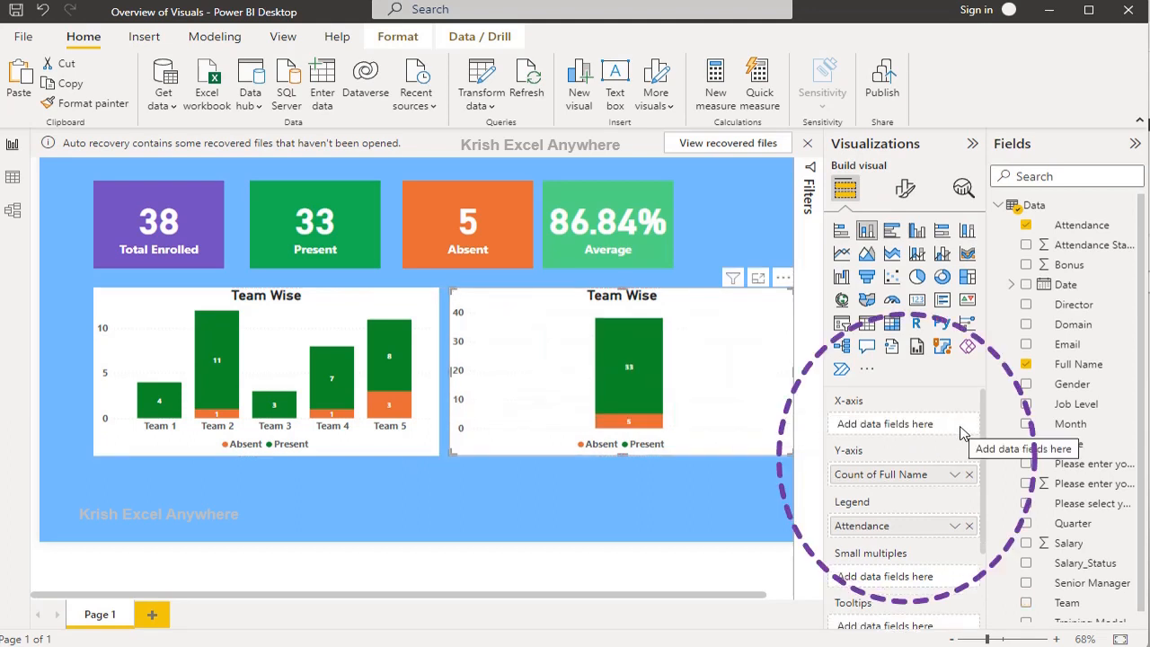
pyautogui.scroll(-1, 1101, 481)
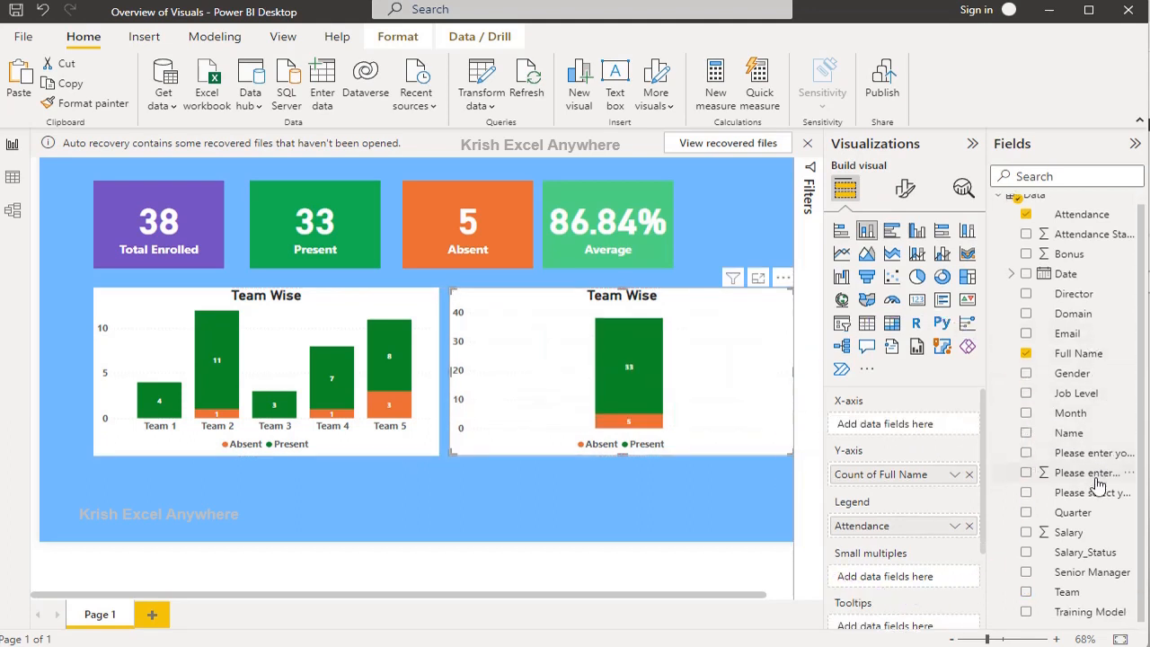
pyautogui.moveTo(1085, 575); pyautogui.dragTo(903, 430)
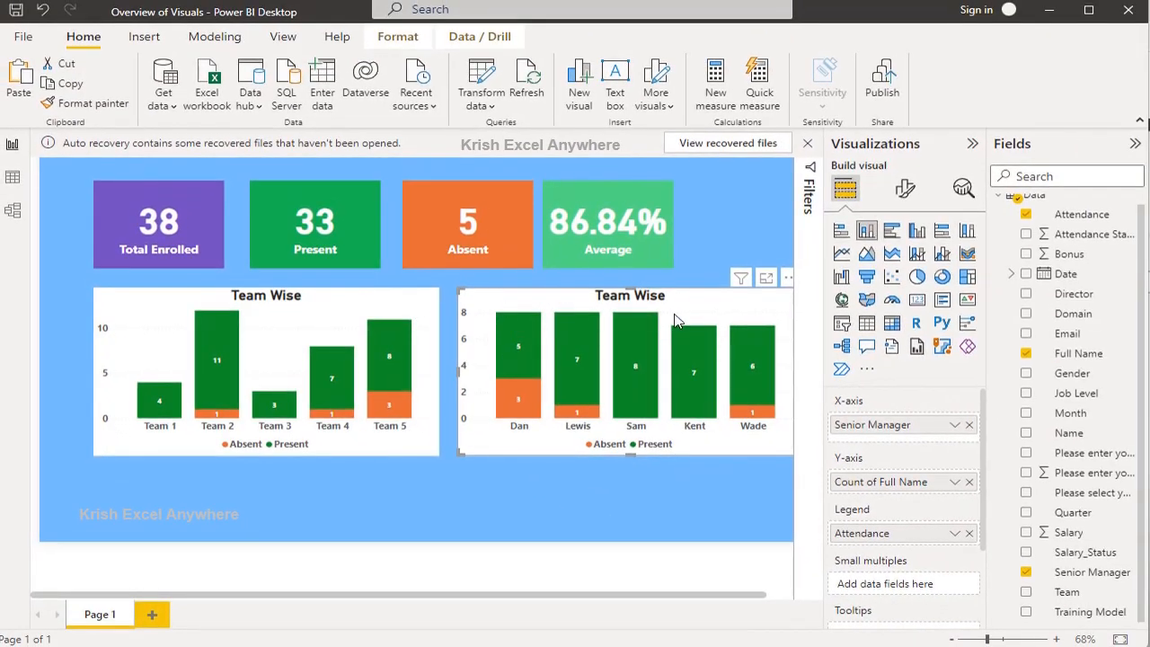
# - Change the copied chart's title text to "Manager Wise"
pyautogui.click(906, 189)
pyautogui.click(903, 262)
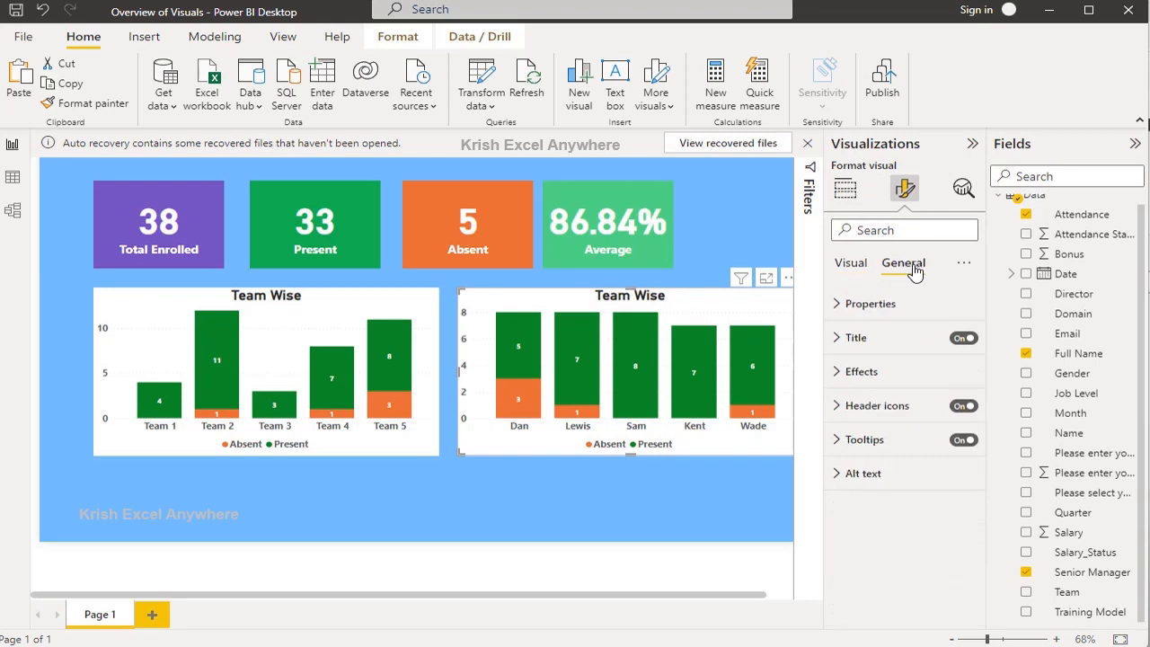
pyautogui.click(849, 338)
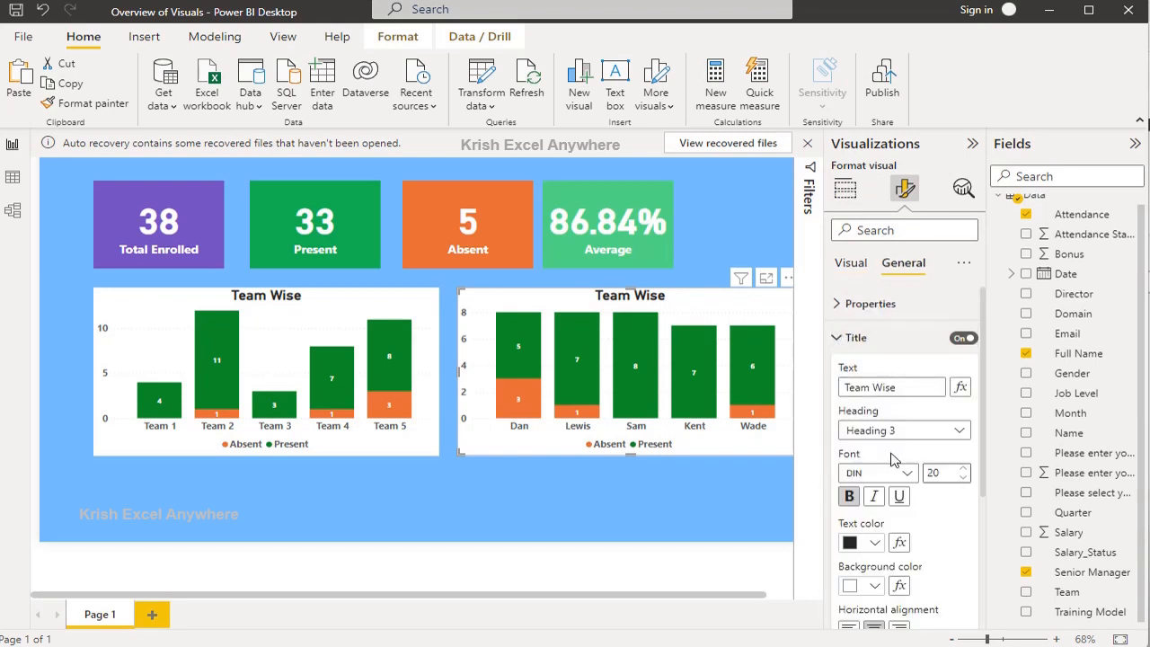
pyautogui.doubleClick(859, 389)
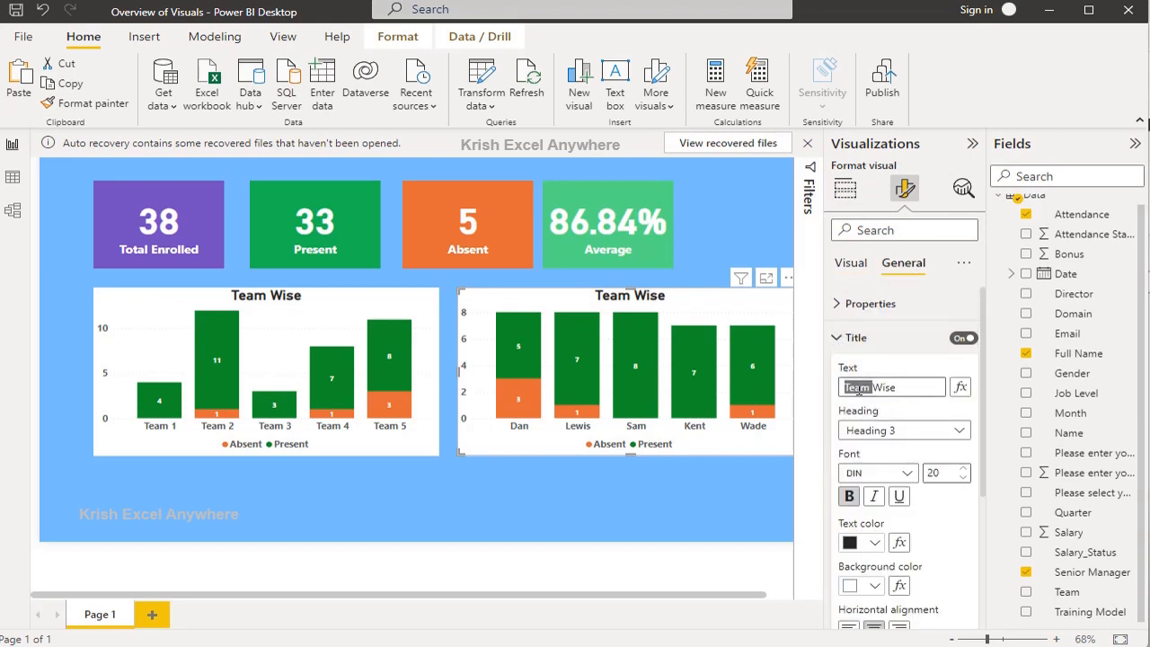
pyautogui.write('Manager')
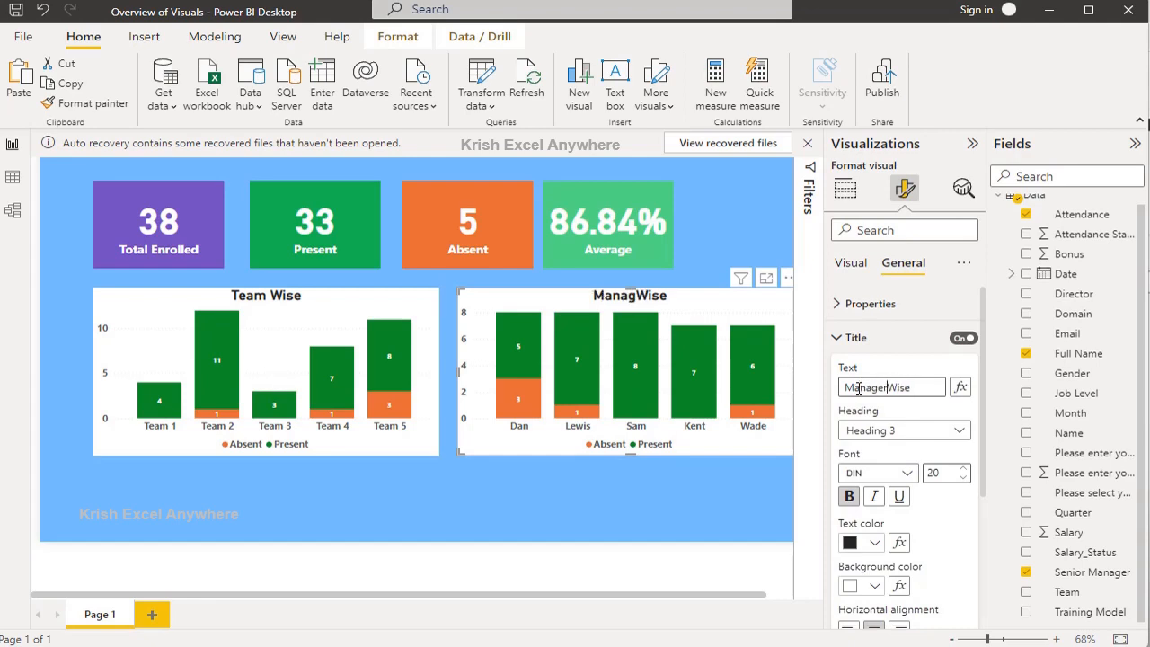
# - Try the Manager Wise chart as a stacked bar and a clustered bar, returning to the stacked bar type
pyautogui.click(845, 188)
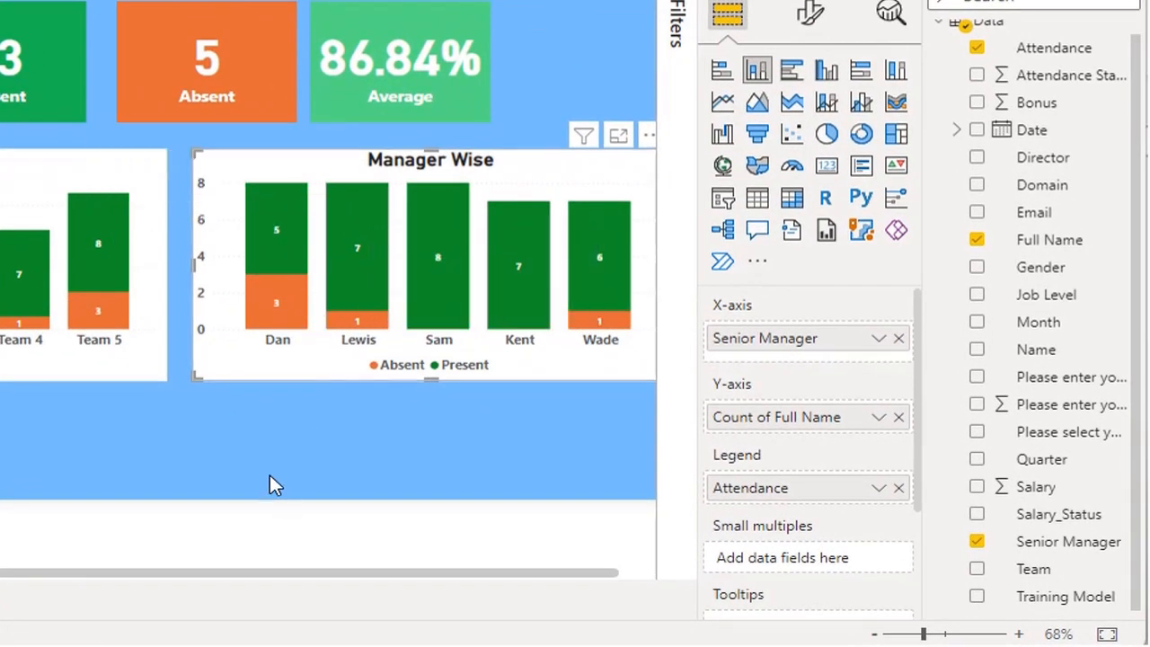
pyautogui.click(723, 72)
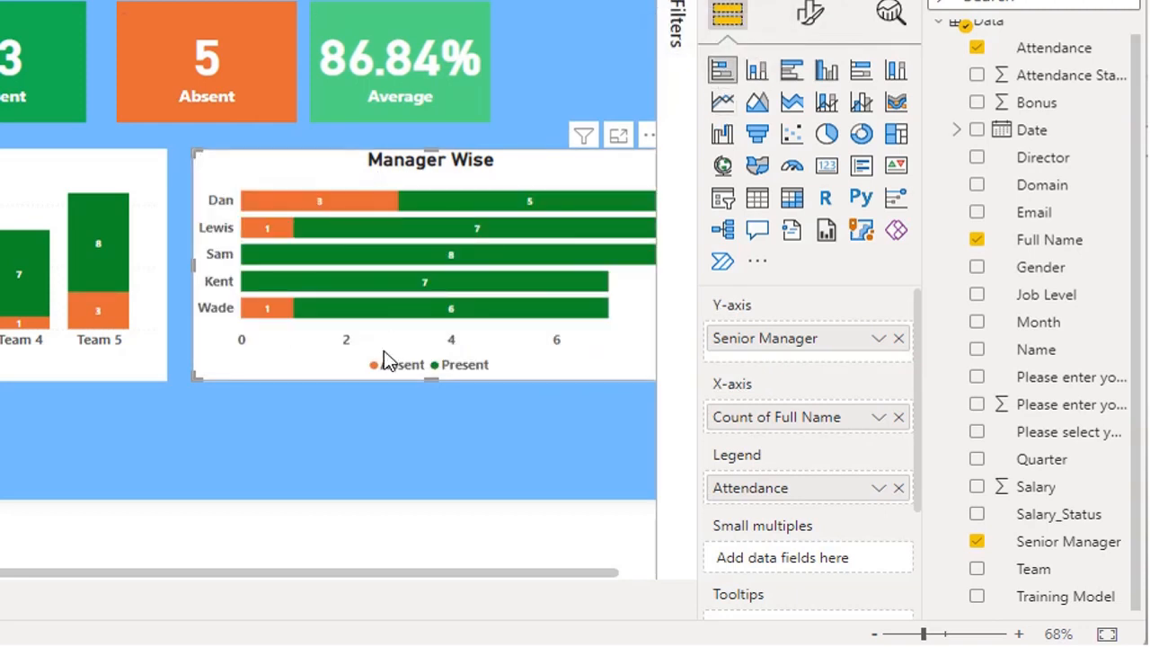
pyautogui.click(795, 77)
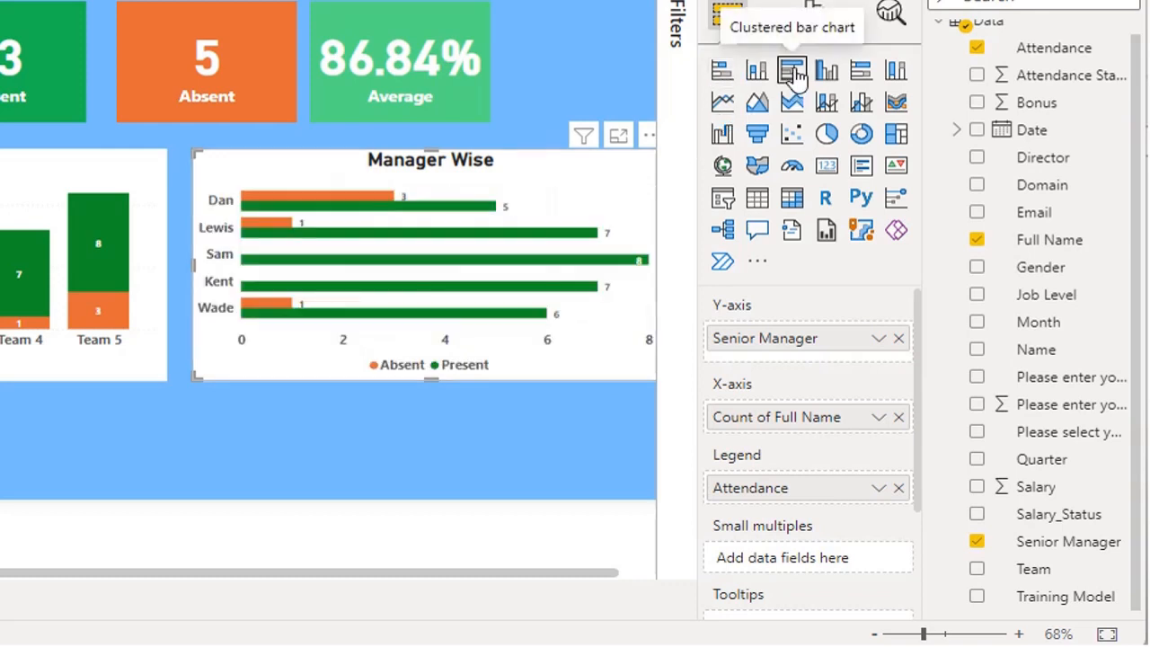
pyautogui.click(724, 76)
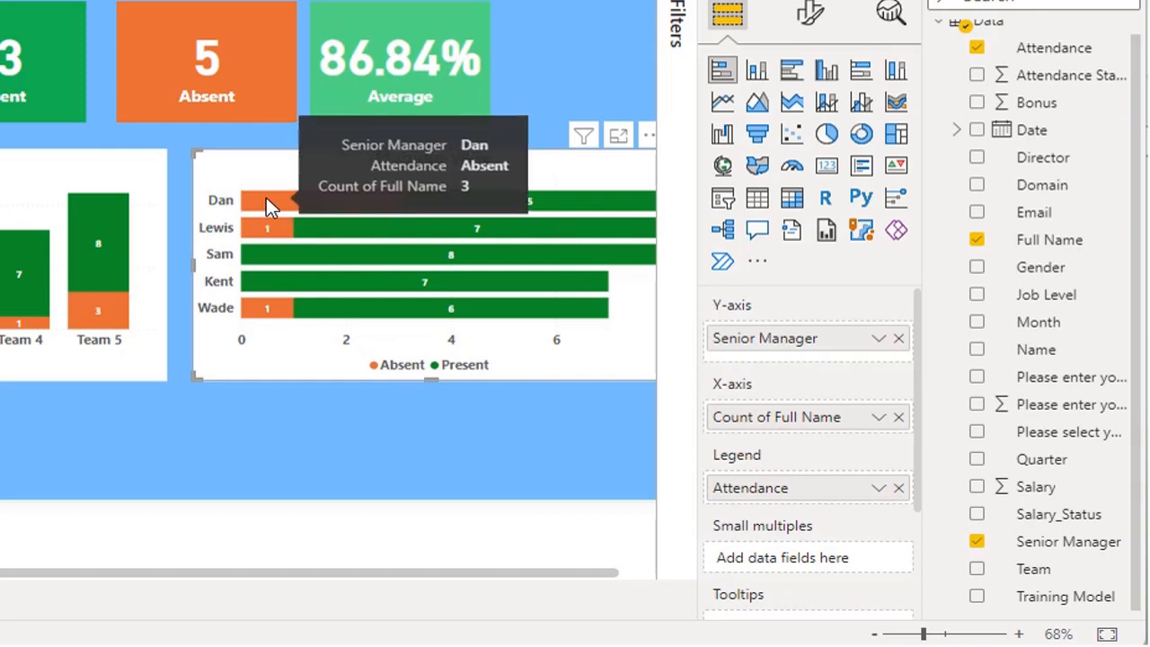
# - Compare one manager's Absent and Present bars in a clustered bar version, and convert the Manager Wise chart to a clustered column chart
pyautogui.click(792, 72)
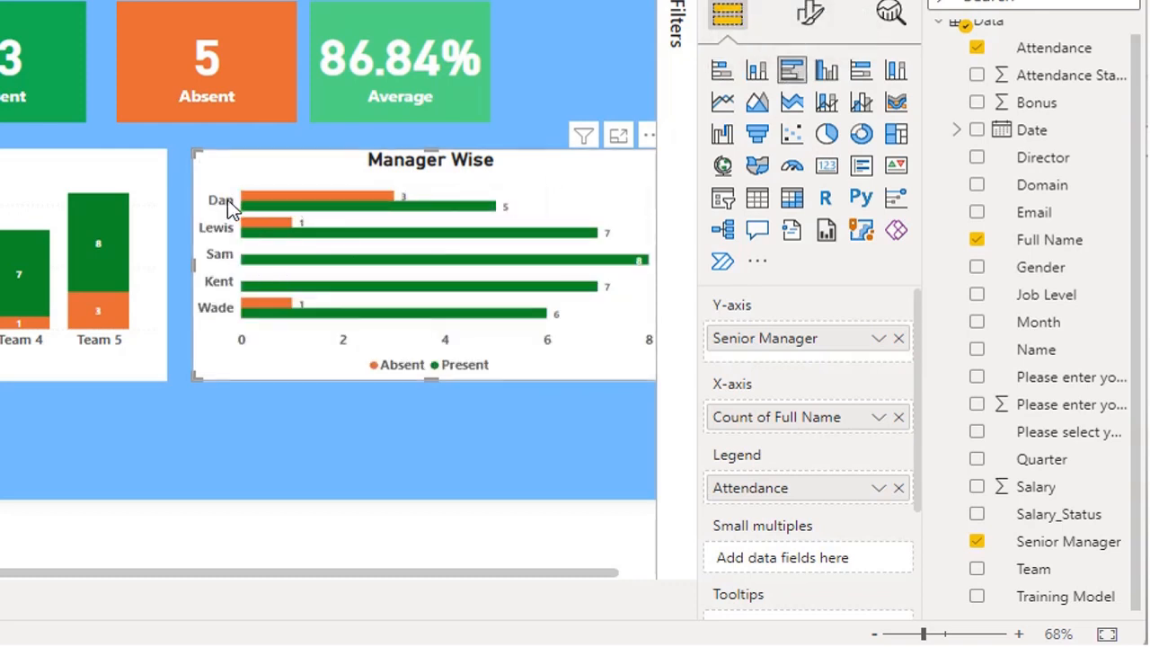
pyautogui.moveTo(349, 205)
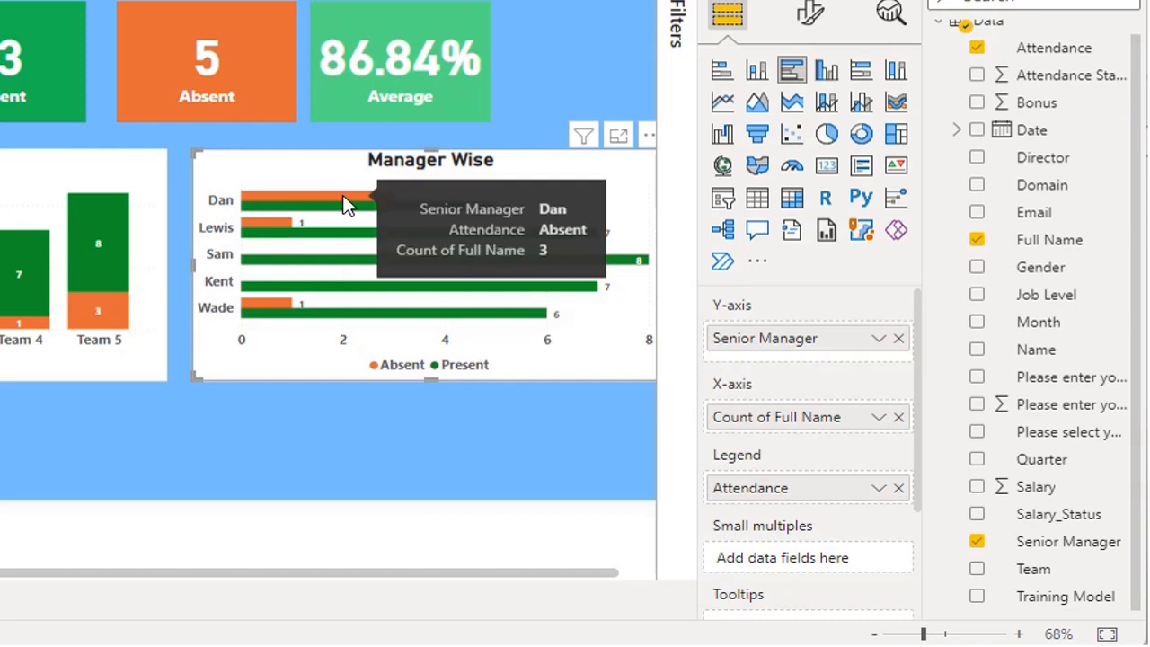
pyautogui.moveTo(303, 211)
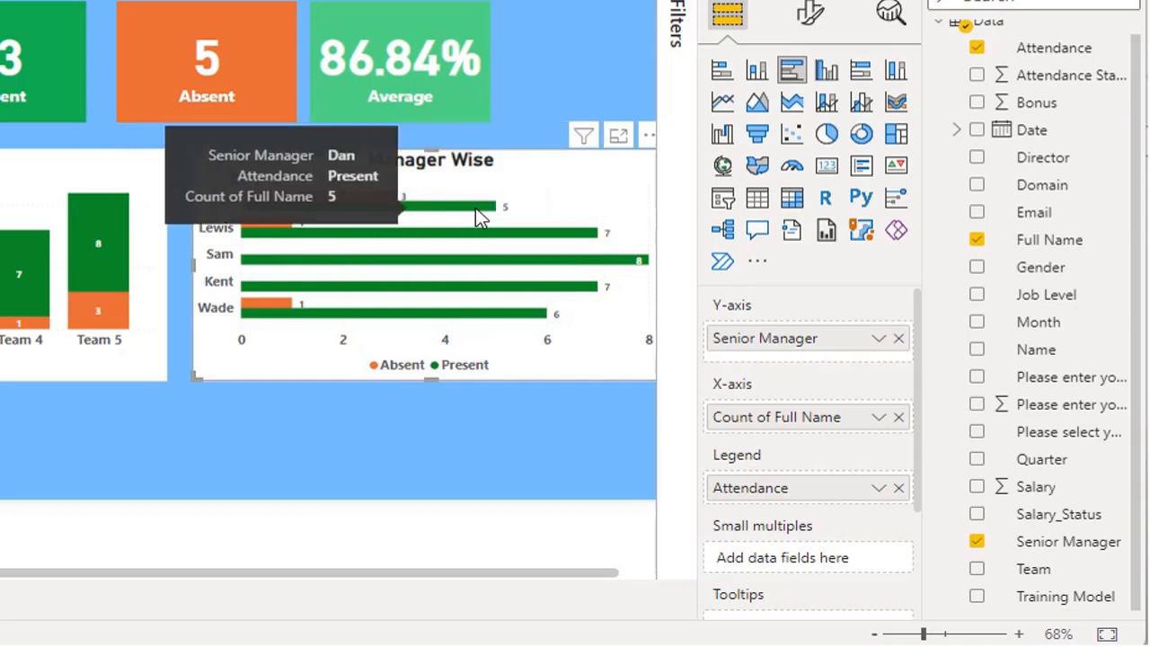
pyautogui.click(827, 72)
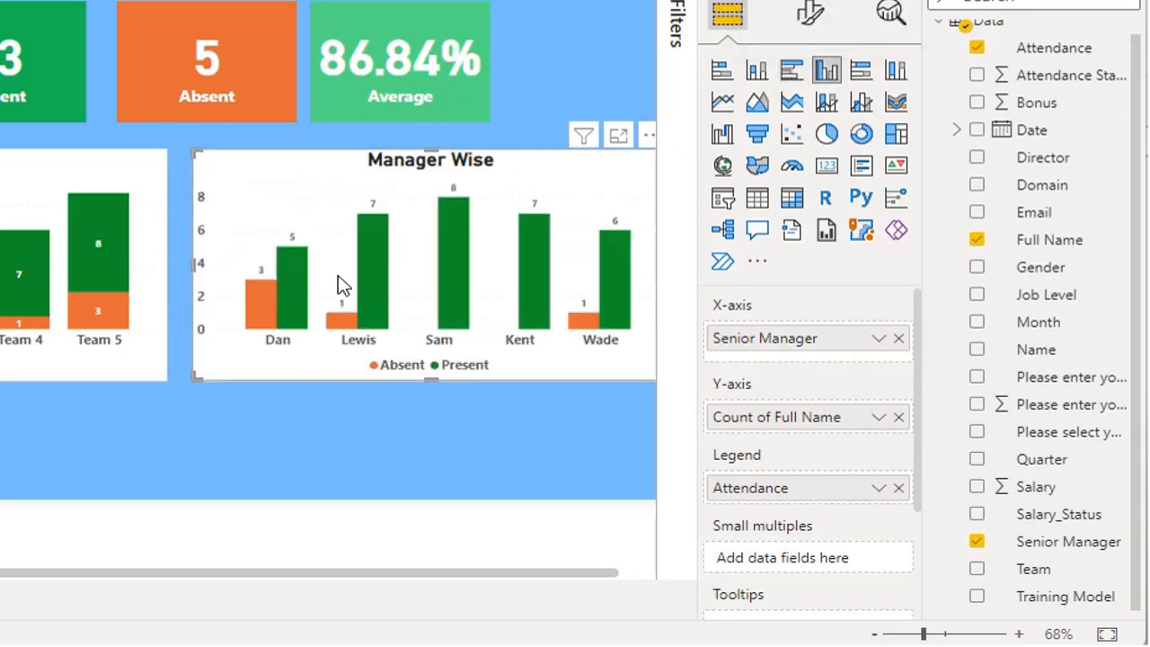